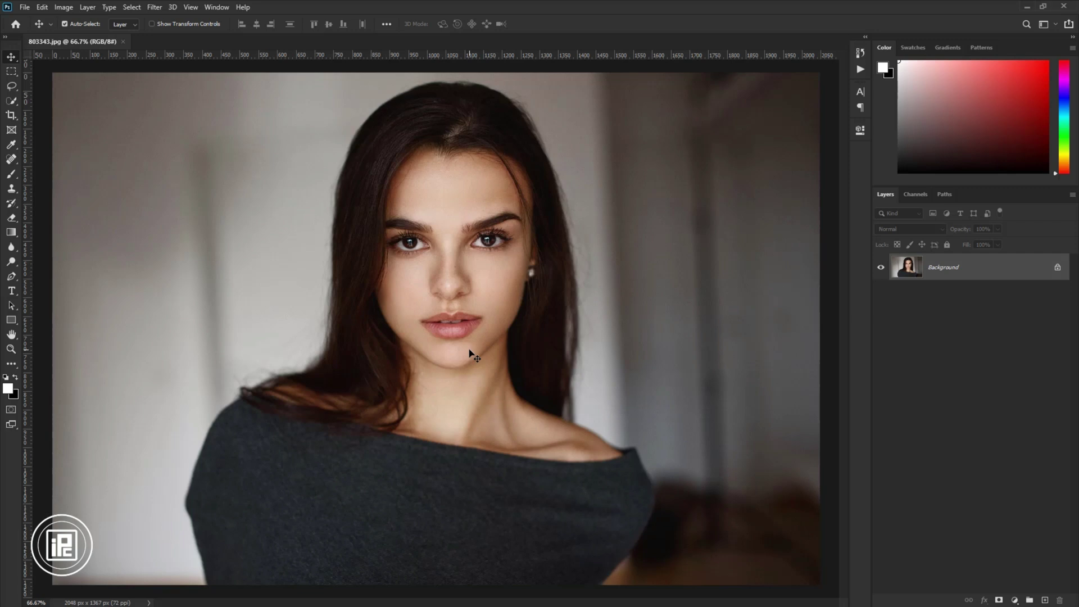
Step: Zoom in on the face and pick the Spot Healing Brush with a smaller brush size
scroll(467, 235, "up", 5)
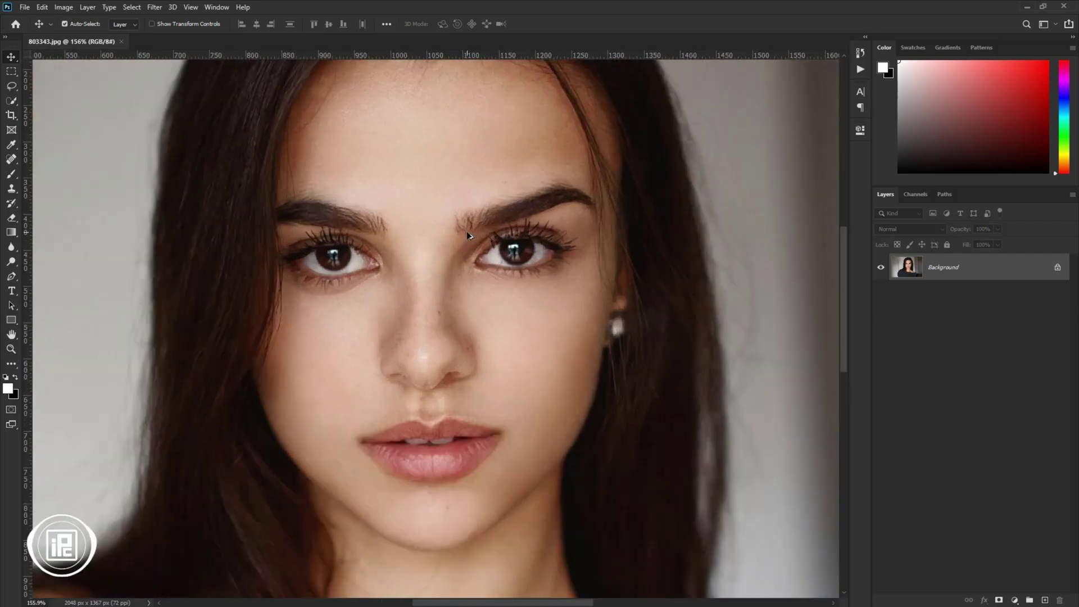
scroll(434, 288, "up", 1)
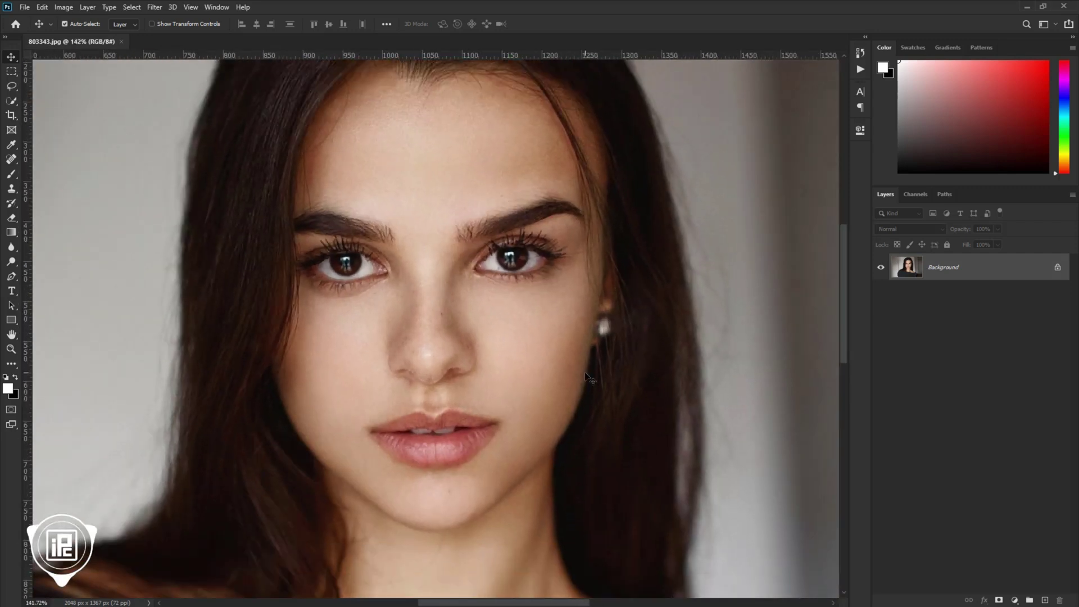
scroll(588, 378, "left", 1)
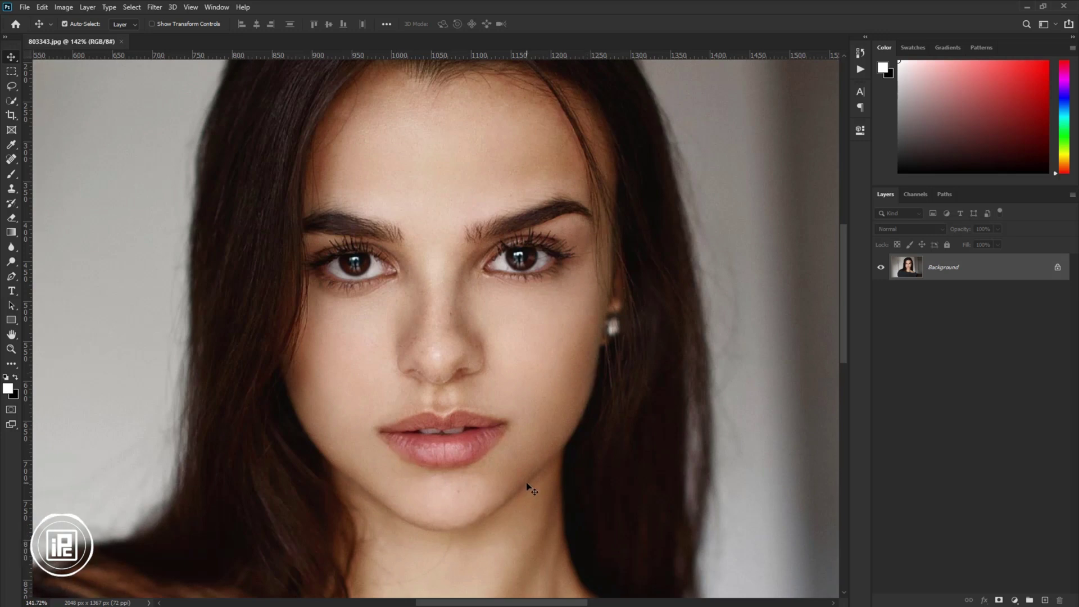
scroll(471, 326, "up", 2)
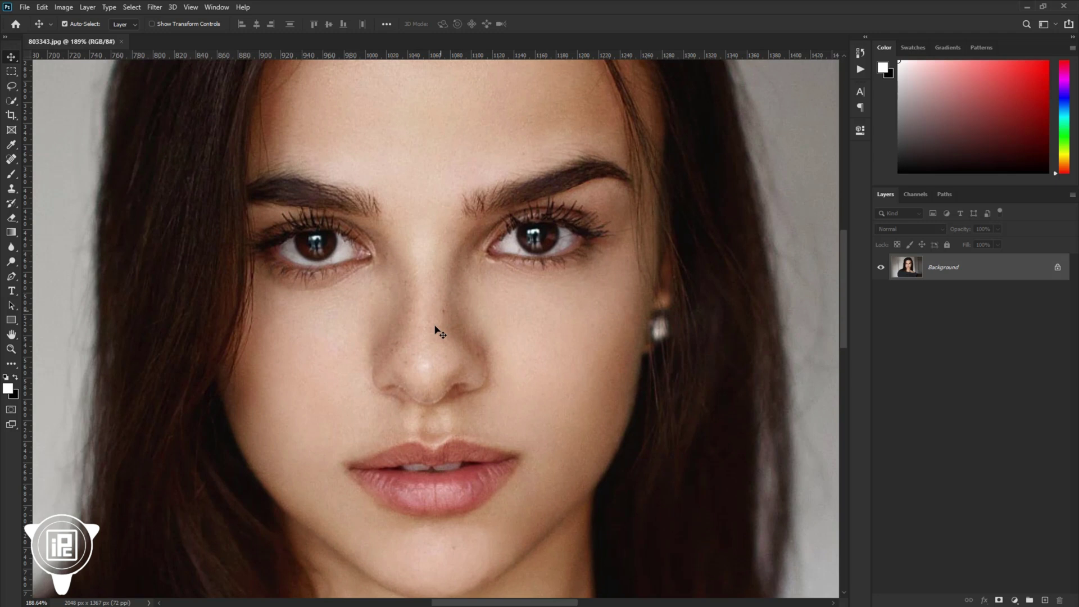
left_click_drag(479, 484, 482, 268)
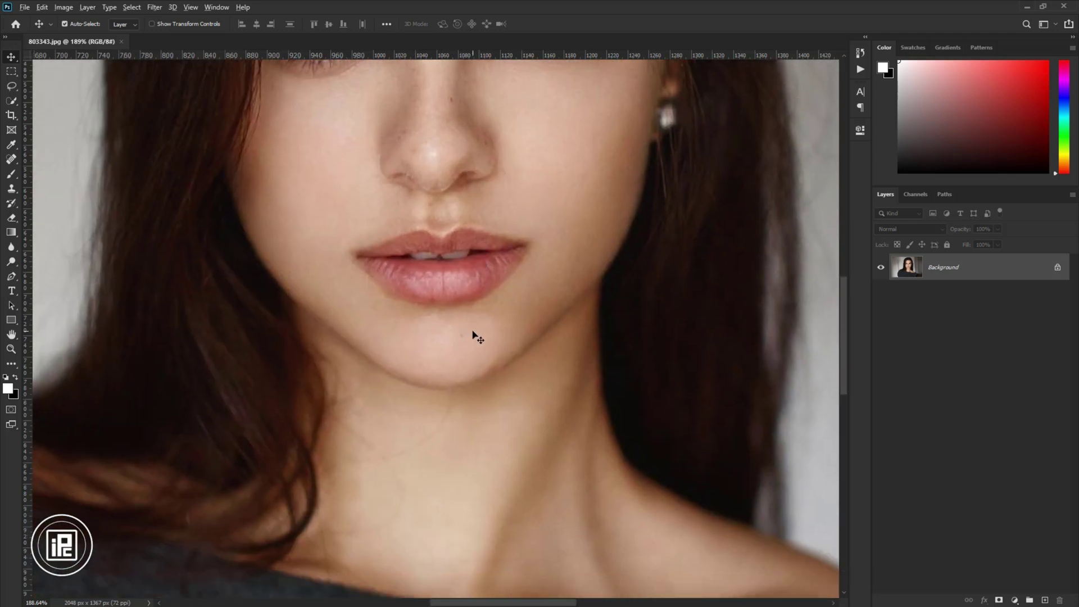
scroll(478, 337, "down", 1)
left_click_drag(440, 297, 444, 343)
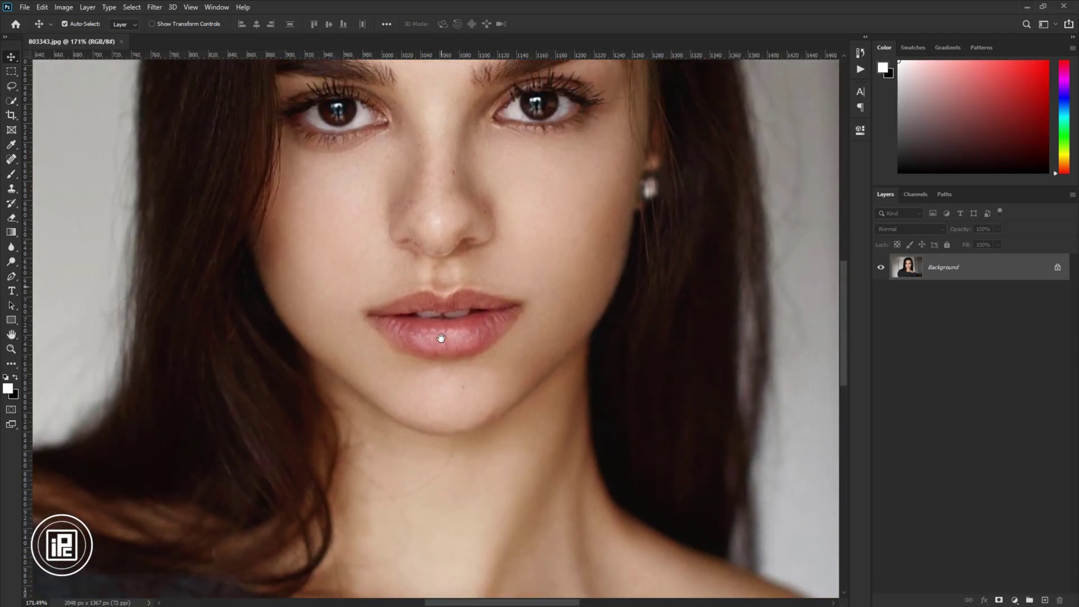
left_click(12, 161)
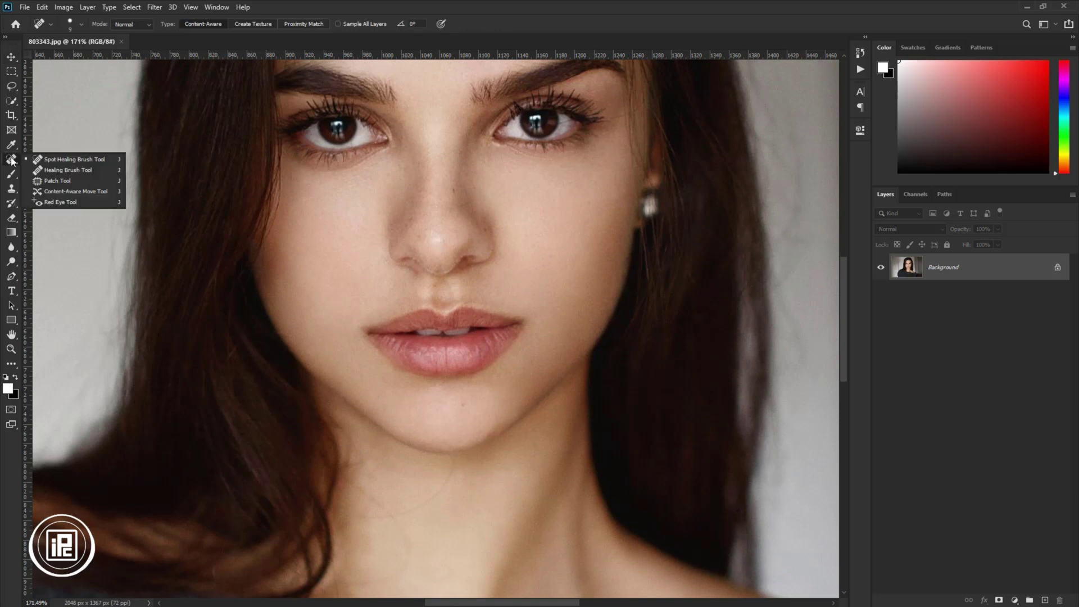
left_click(56, 160)
scroll(433, 253, "up", 3)
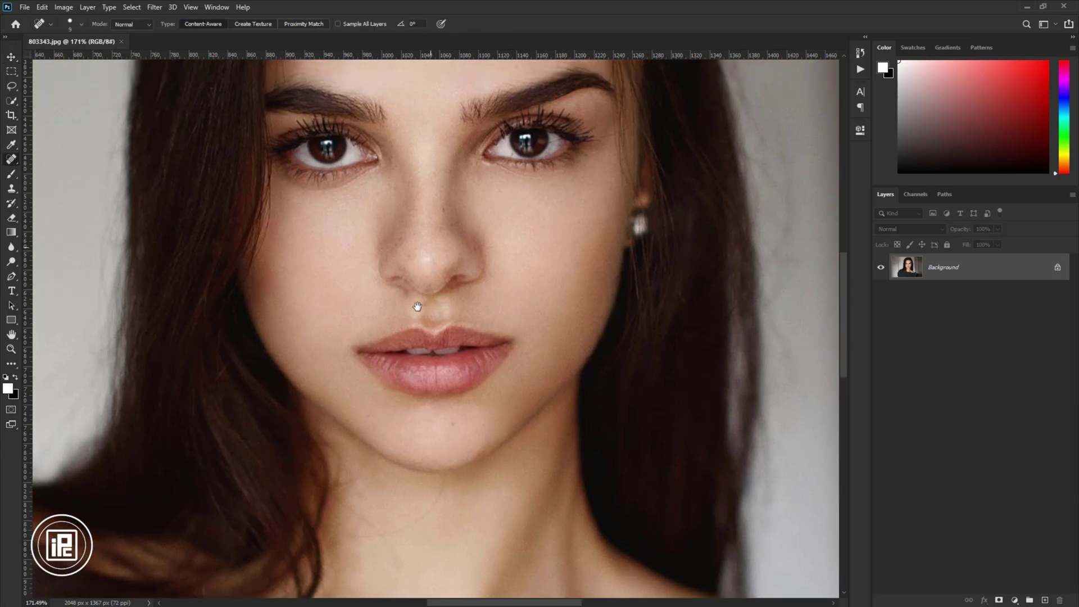
scroll(442, 241, "up", 3)
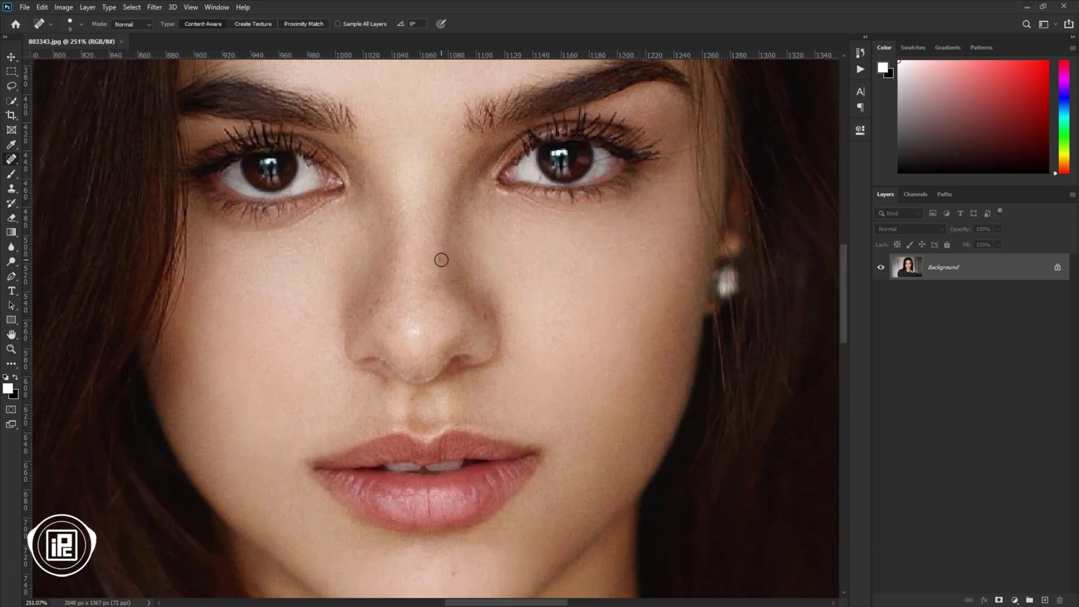
scroll(484, 292, "up", 2)
key("bracketleft")
key("bracketleft")
key("bracketleft")
key("bracketleft")
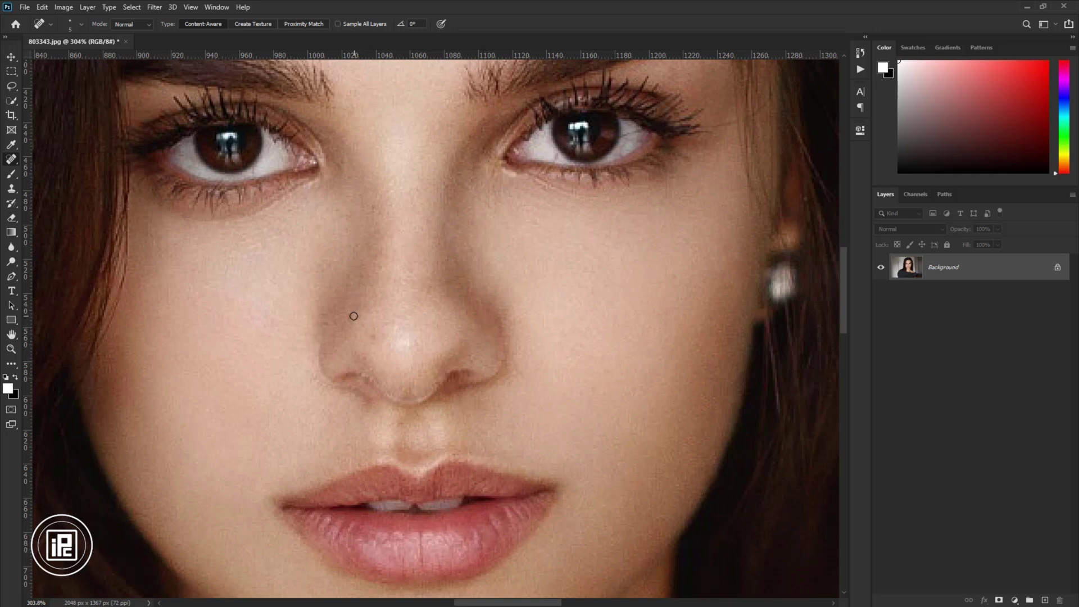
Step: Heal the blemishes around the lips, chin, nose and forehead
left_click_drag(476, 343, 457, 297)
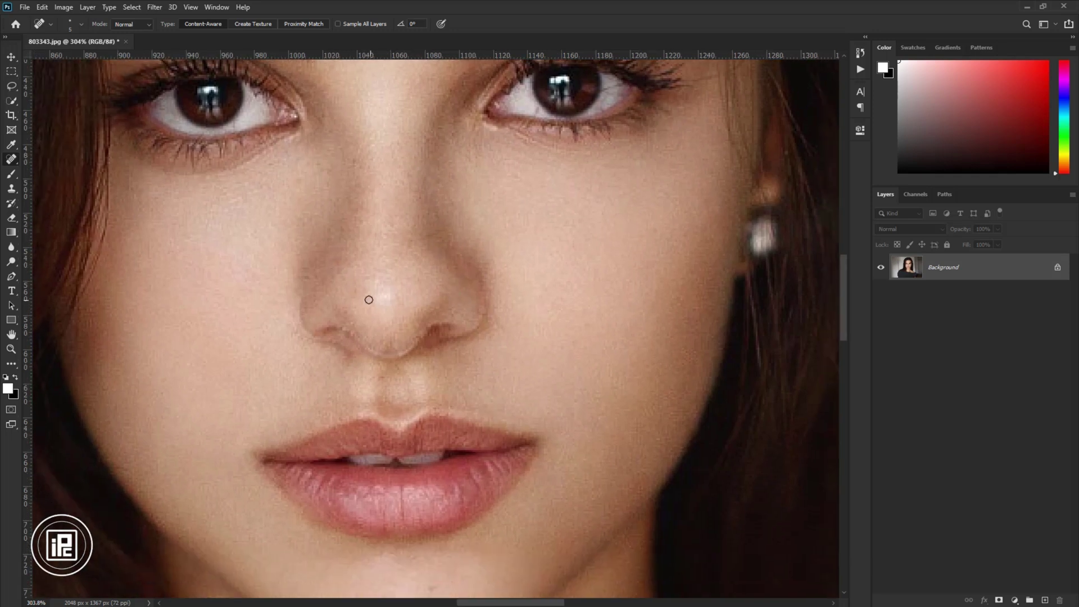
left_click_drag(440, 362, 434, 272)
left_click_drag(397, 341, 398, 226)
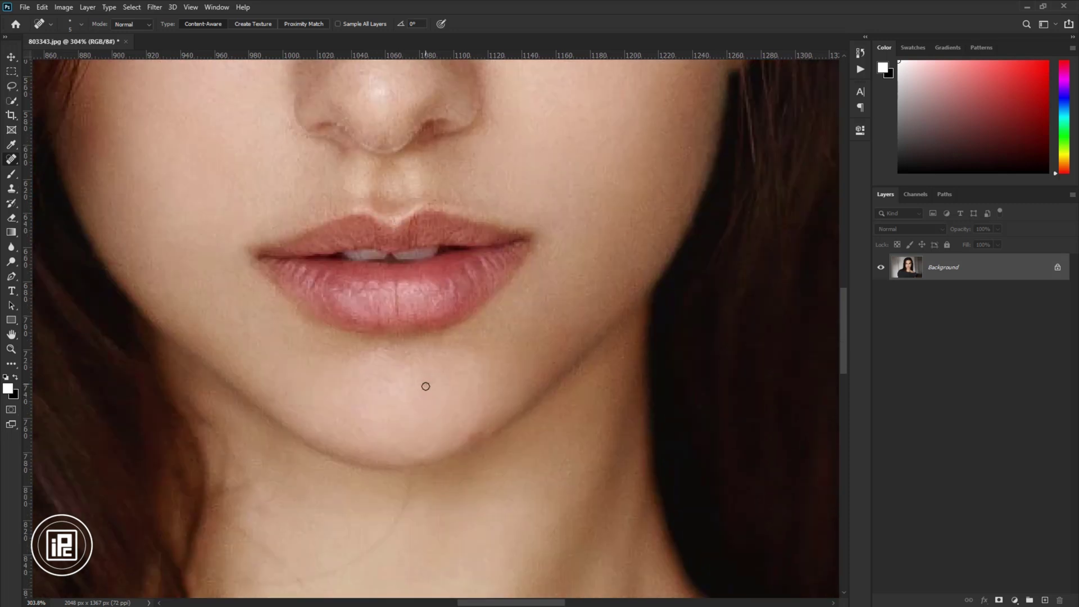
left_click_drag(240, 212, 296, 502)
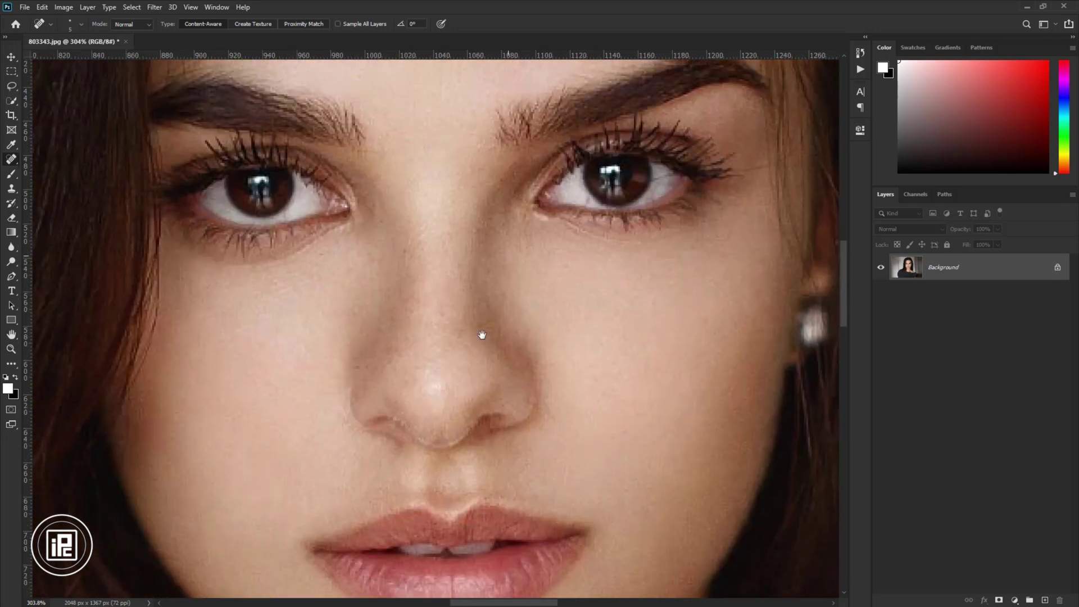
left_click_drag(463, 79, 462, 248)
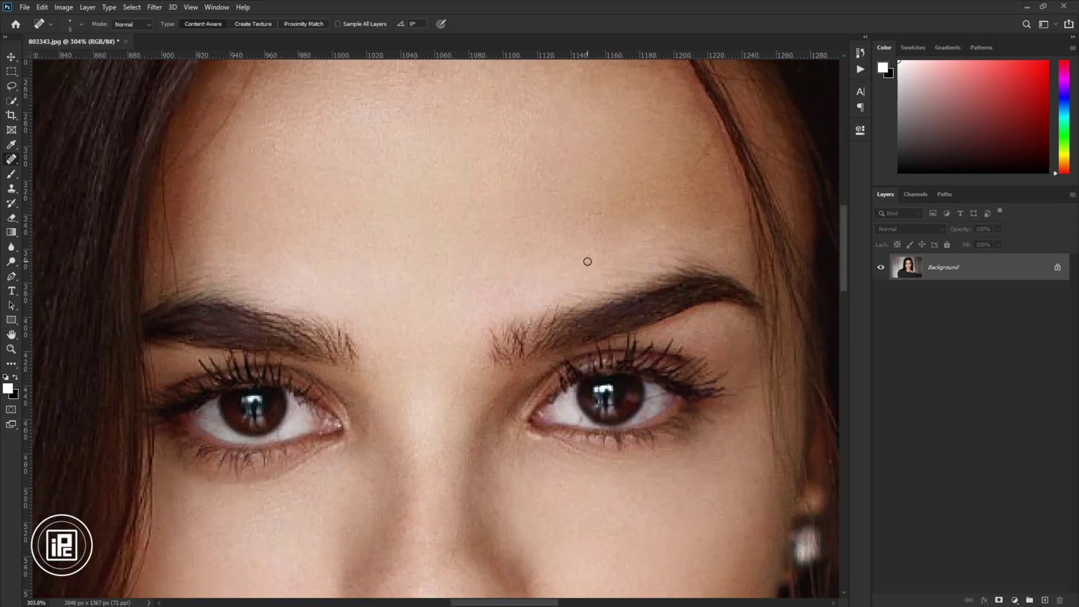
scroll(618, 248, "down", 5)
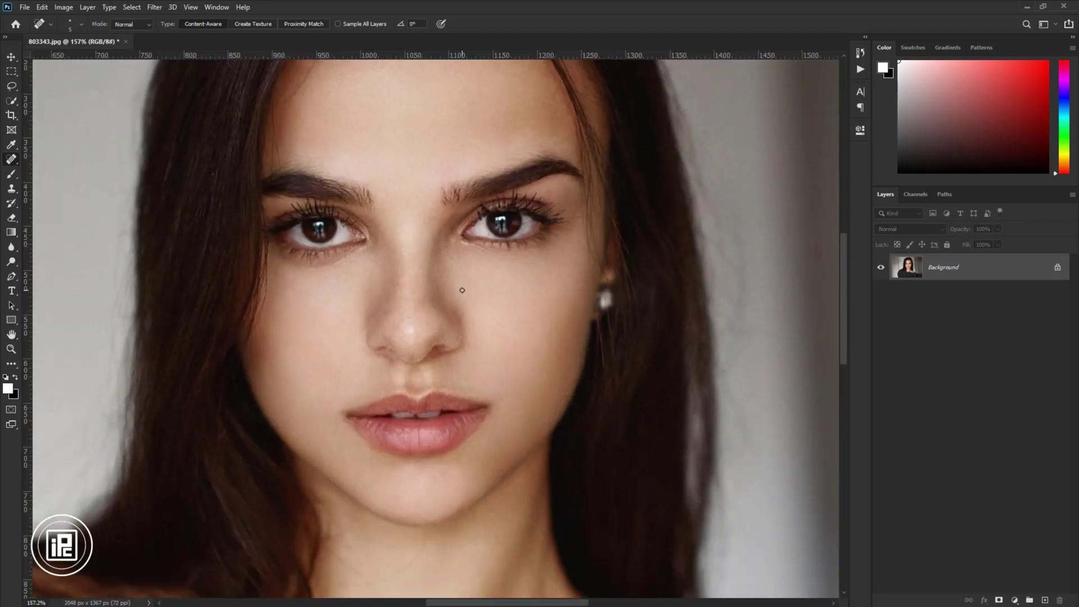
left_click_drag(587, 368, 587, 388)
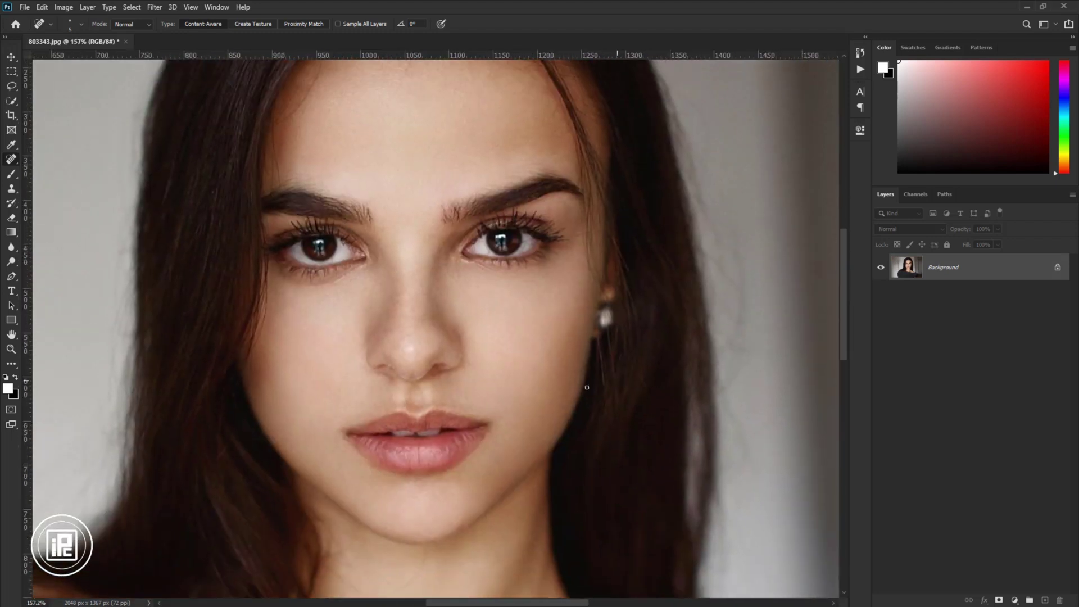
Step: Duplicate the Background as Layer 1 and convert Layer 1 to a smart object
left_click(11, 57)
scroll(523, 343, "up", 1)
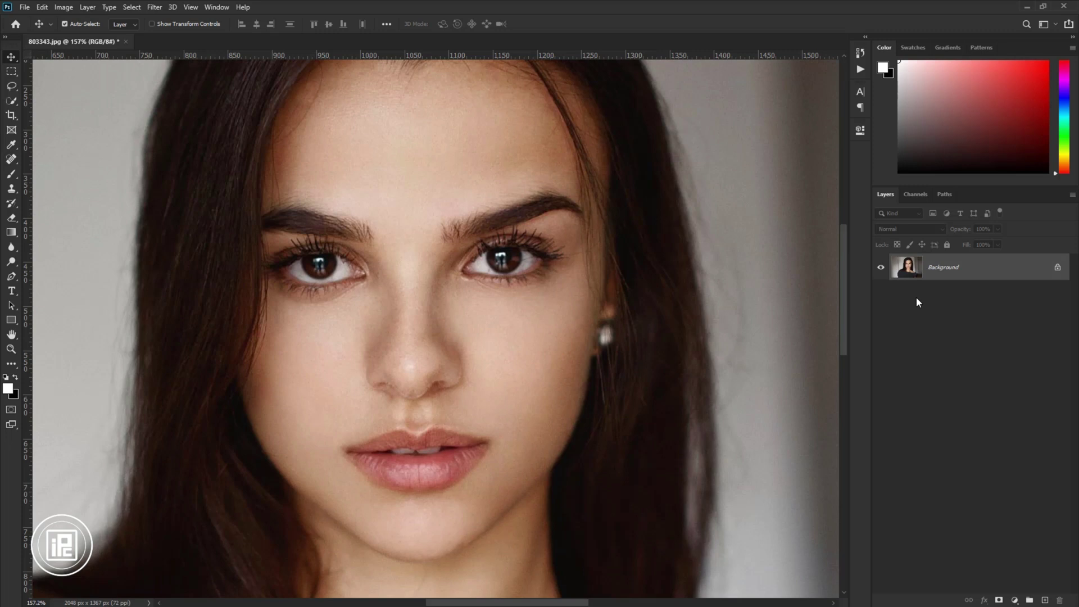
key("ctrl+j")
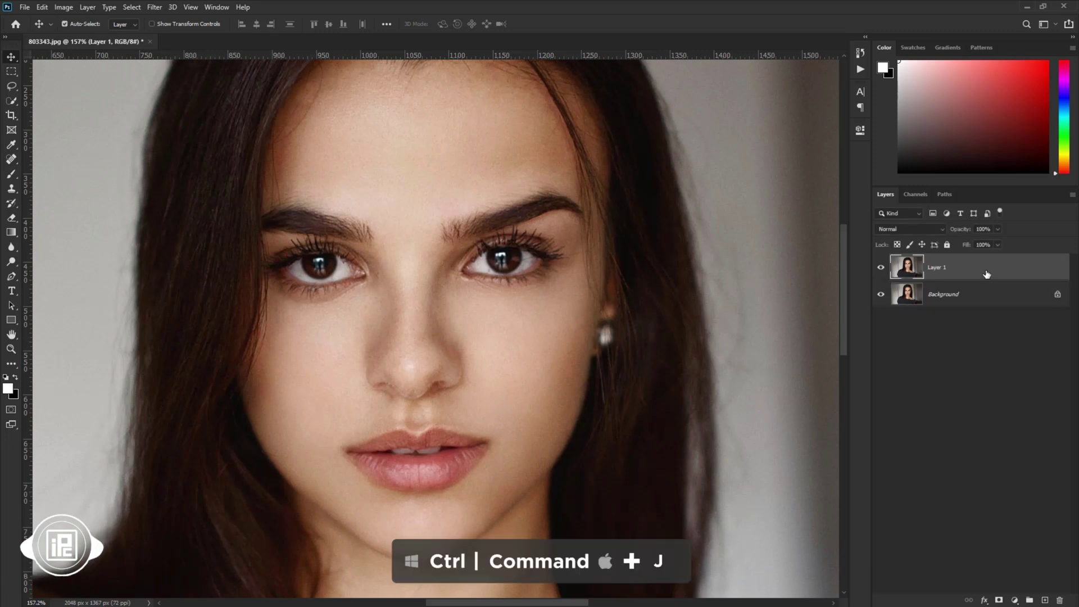
right_click(987, 274)
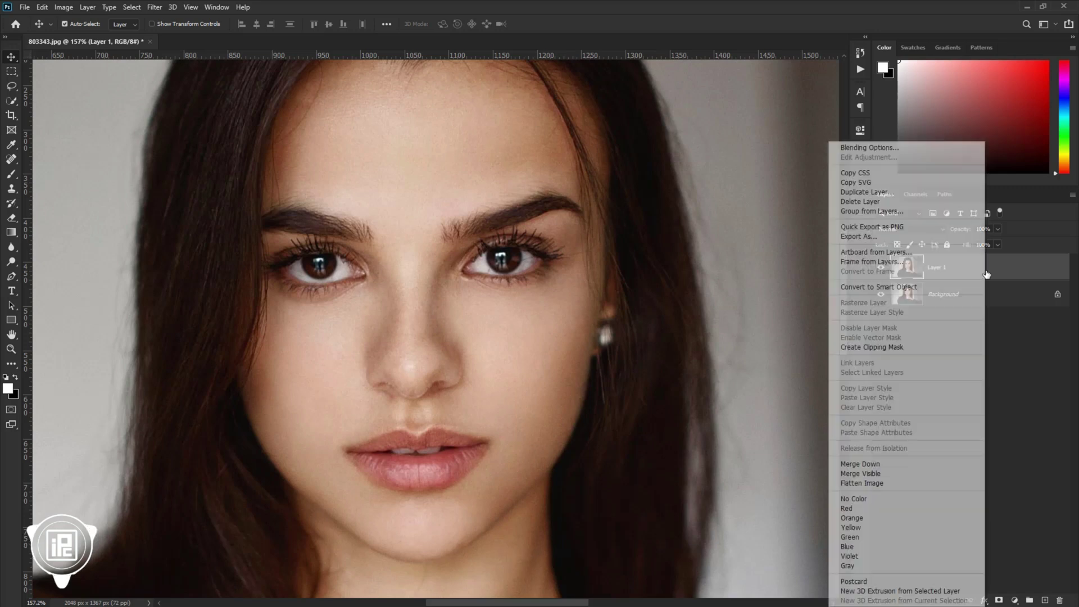
left_click(964, 285)
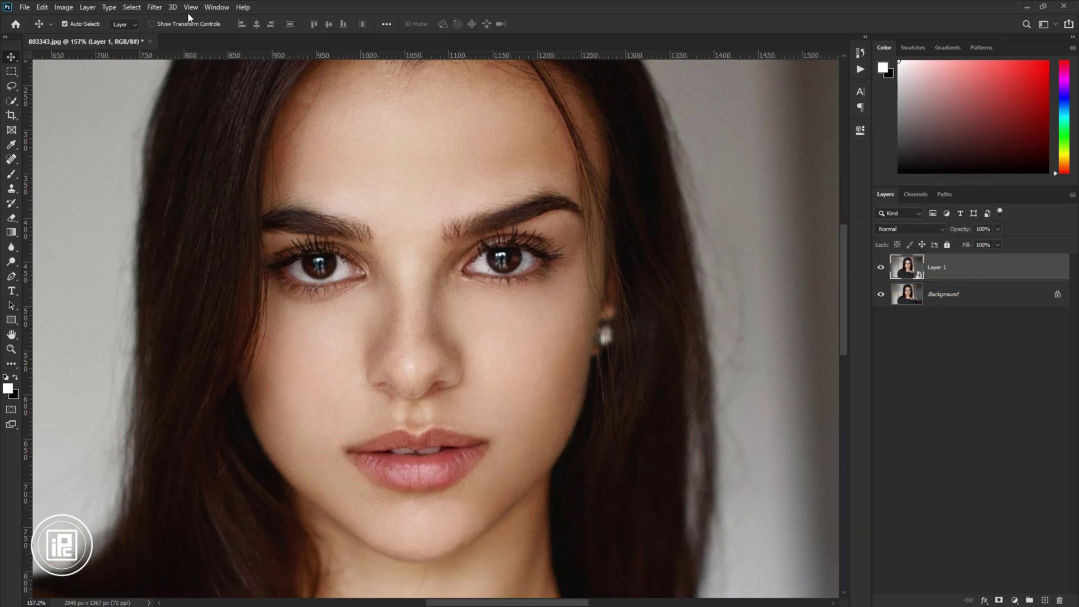
left_click(156, 7)
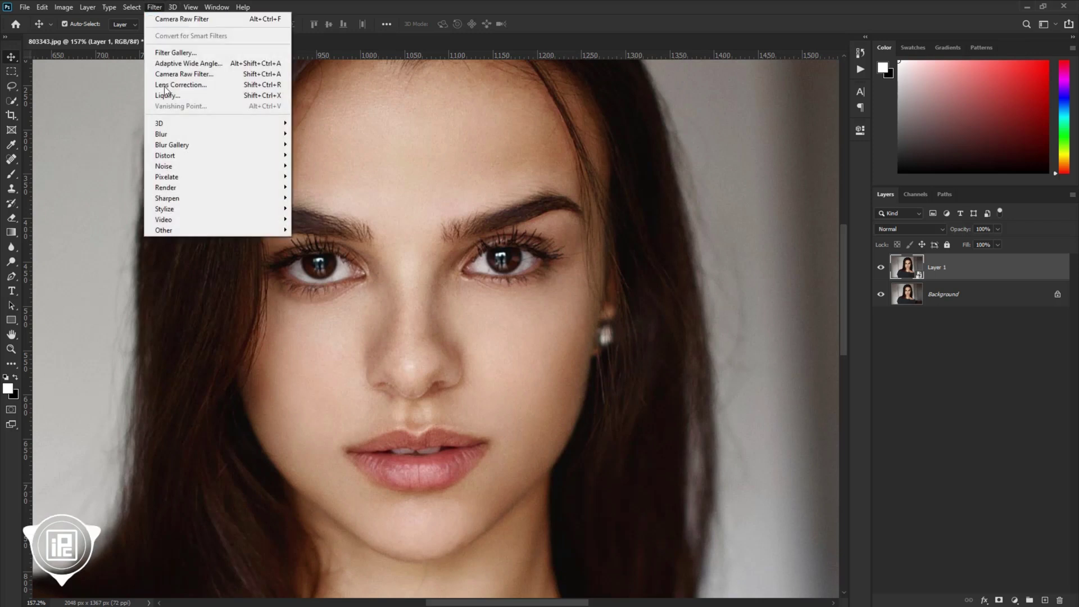
Step: Open Liquify and nudge the lower lip with a size-50 Forward Warp brush
left_click(195, 99)
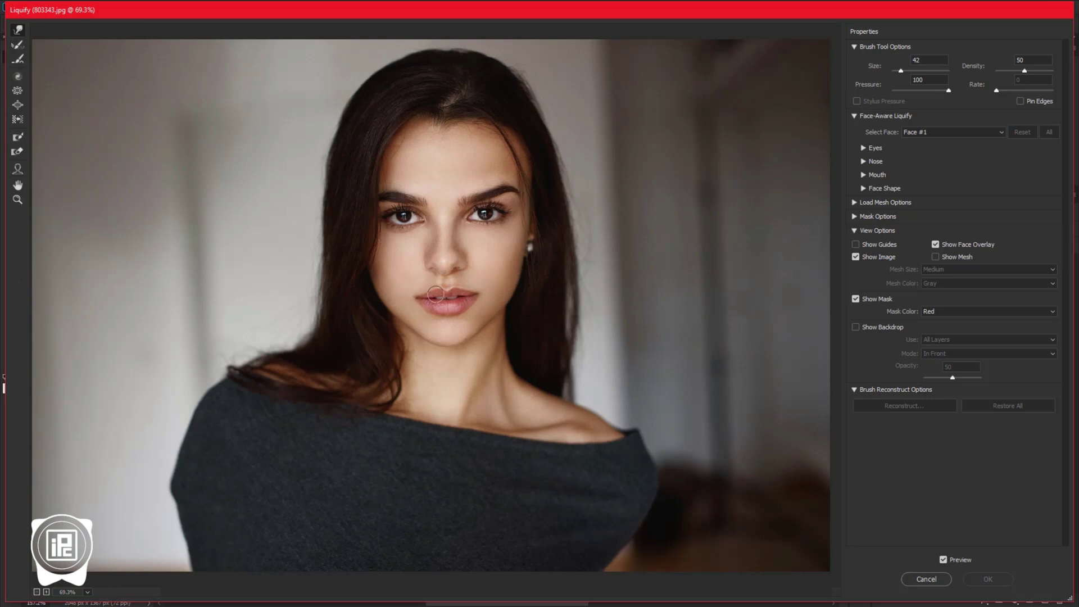
scroll(437, 292, "up", 5)
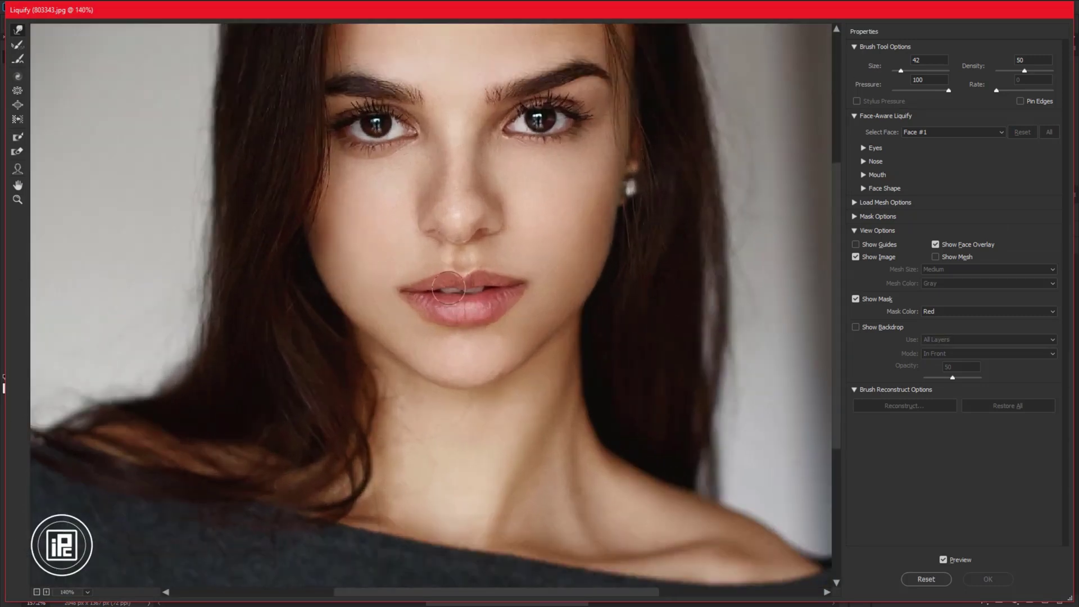
scroll(448, 289, "up", 2)
scroll(448, 288, "up", 4)
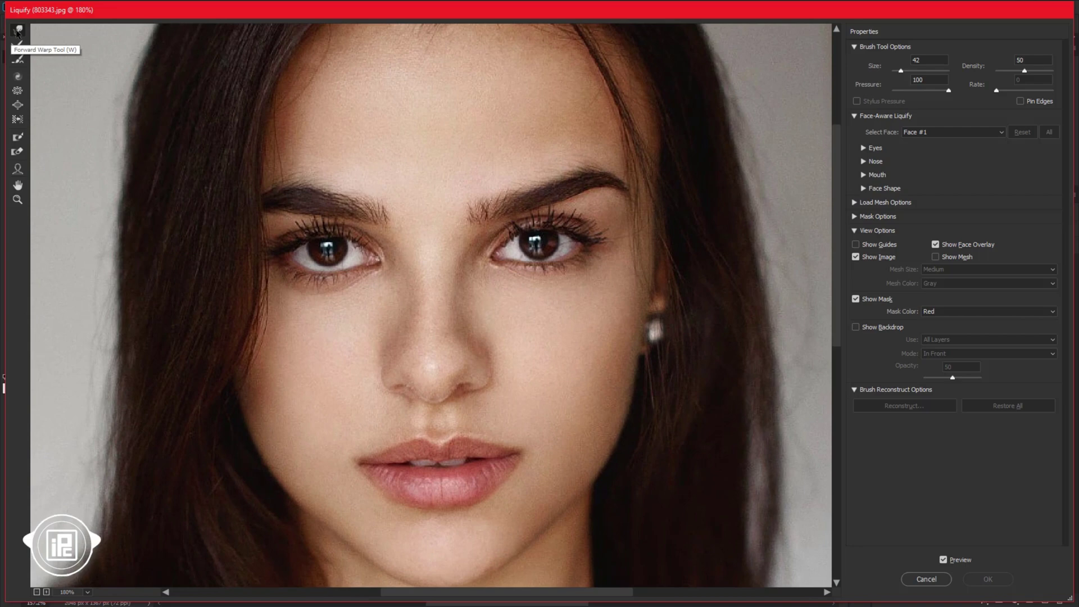
scroll(502, 433, "down", 3)
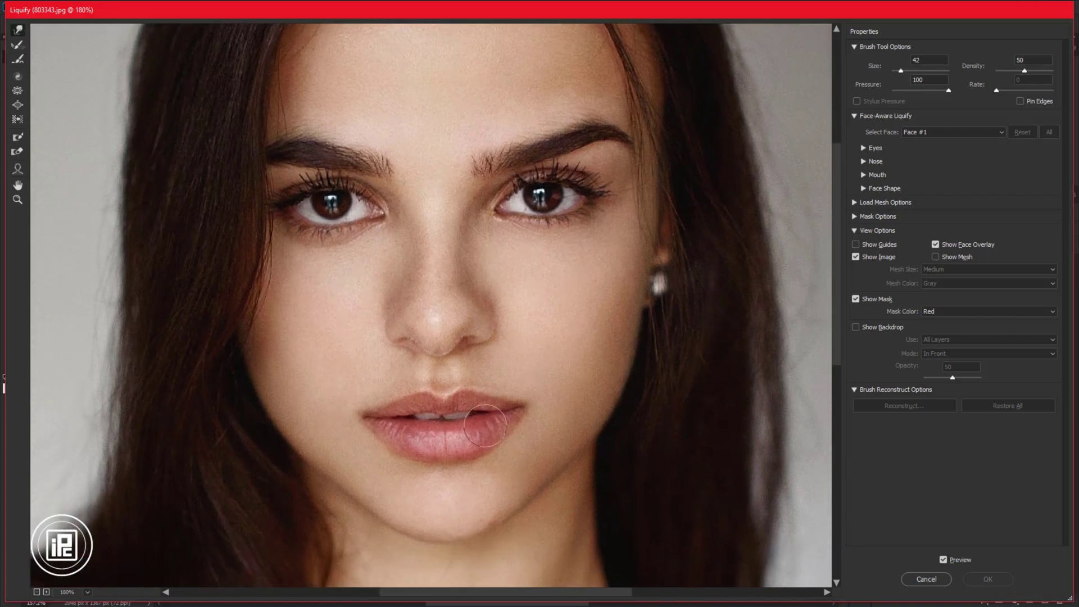
scroll(390, 511, "up", 2)
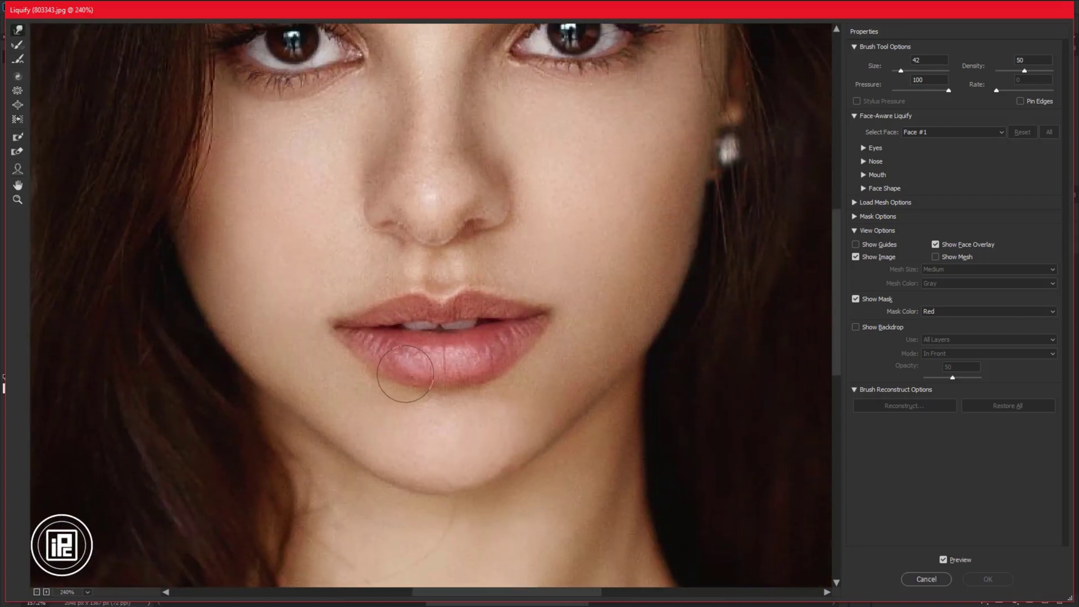
key("bracketright")
key("bracketright")
key("bracketright")
key("bracketleft")
left_click_drag(349, 378, 369, 378)
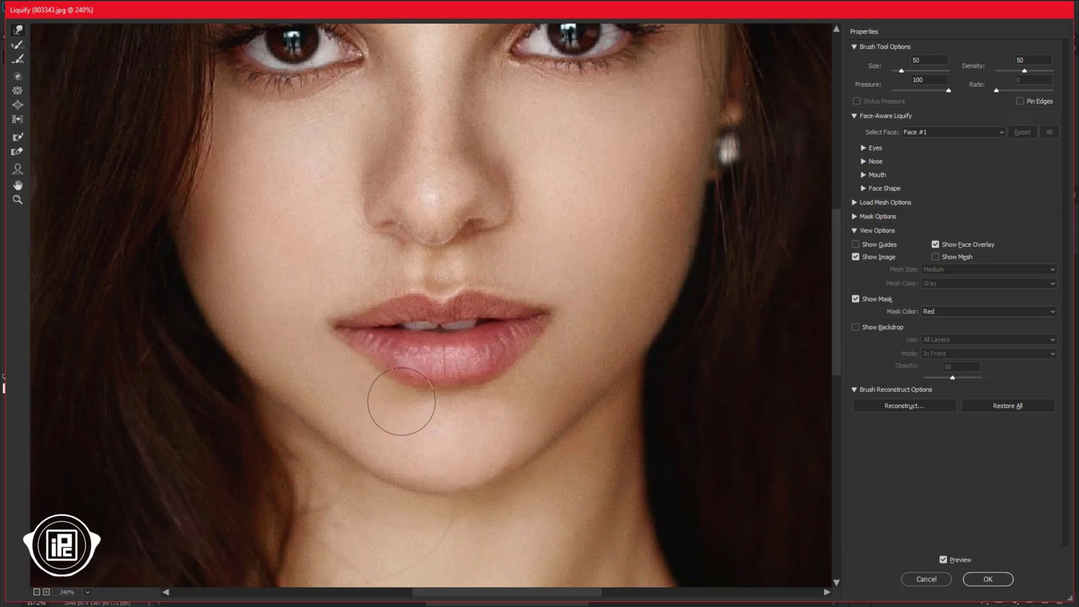
Step: Reduce the warp brush to size 40 and push the right lip corner
key("bracketleft")
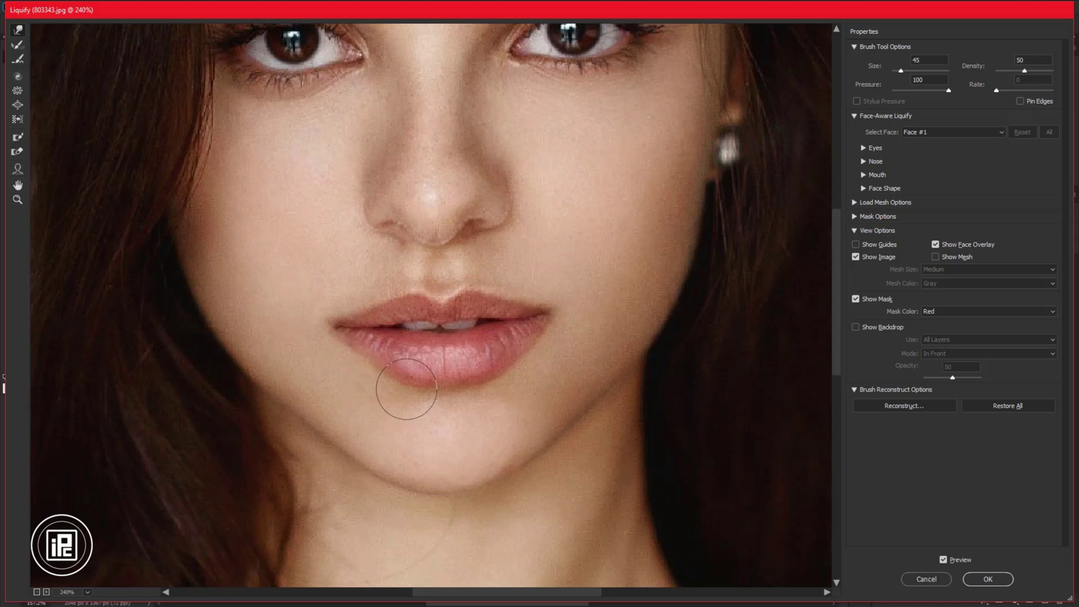
scroll(408, 388, "up", 2)
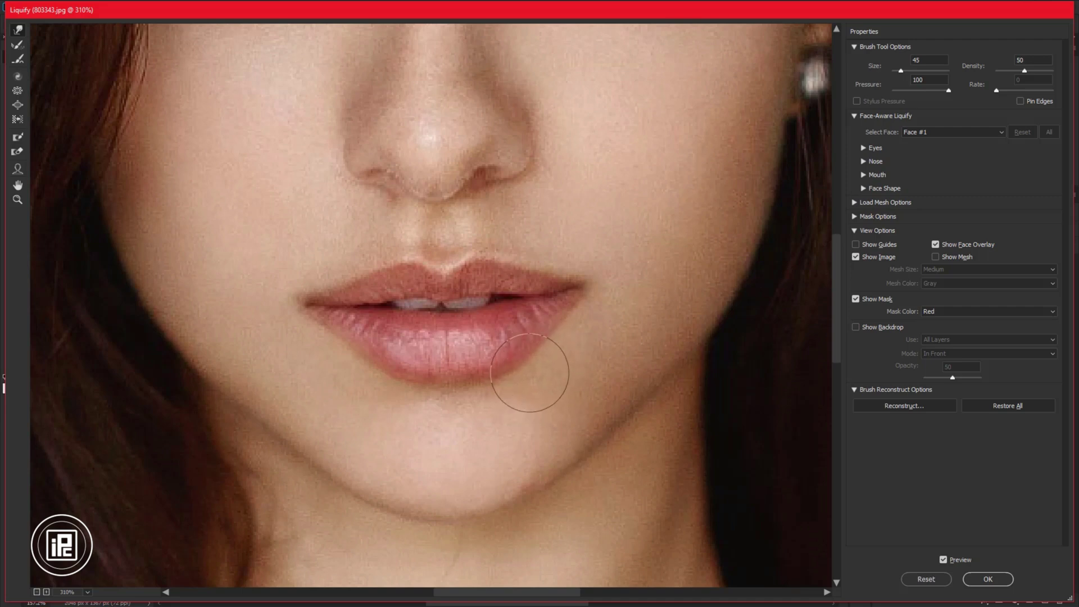
key("bracketleft")
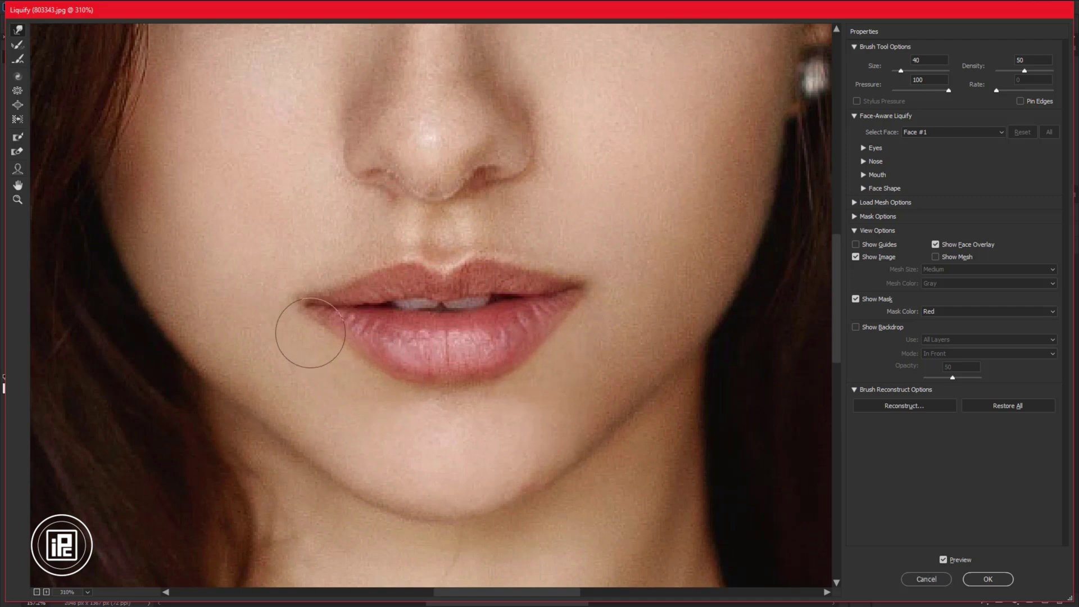
left_click_drag(532, 269, 538, 251)
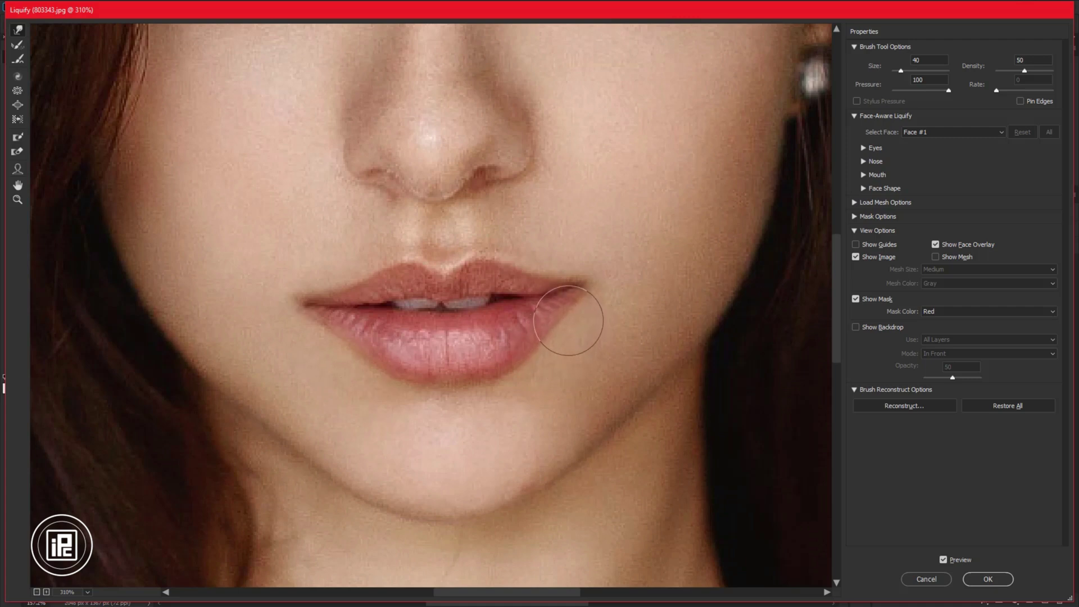
left_click_drag(524, 285, 534, 444)
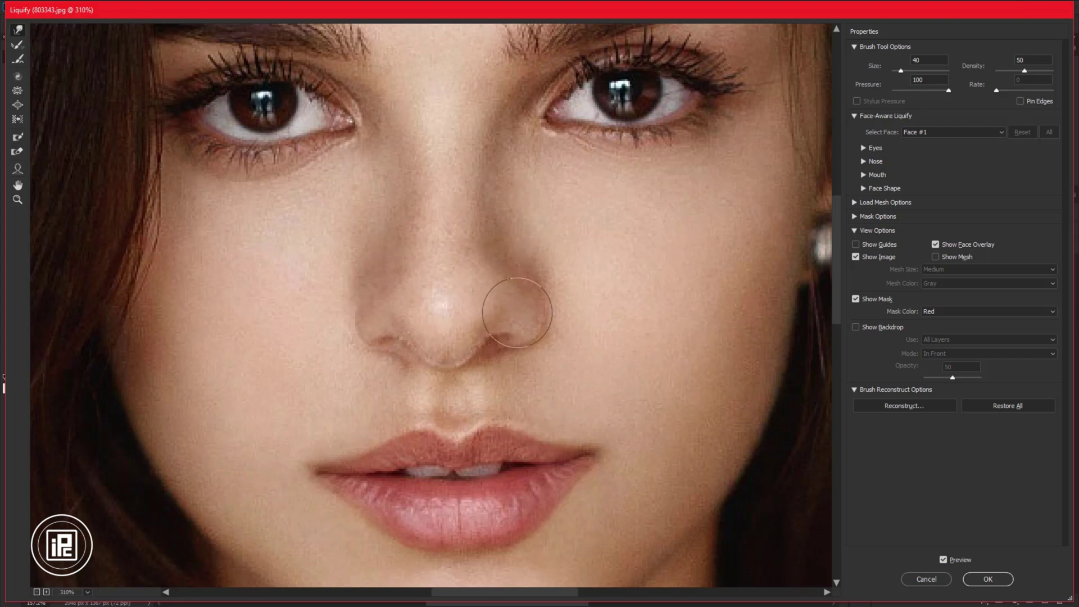
Step: Toggle Preview to compare the reshaped lips, then shrink the warp brush to size 20
scroll(489, 281, "up", 2)
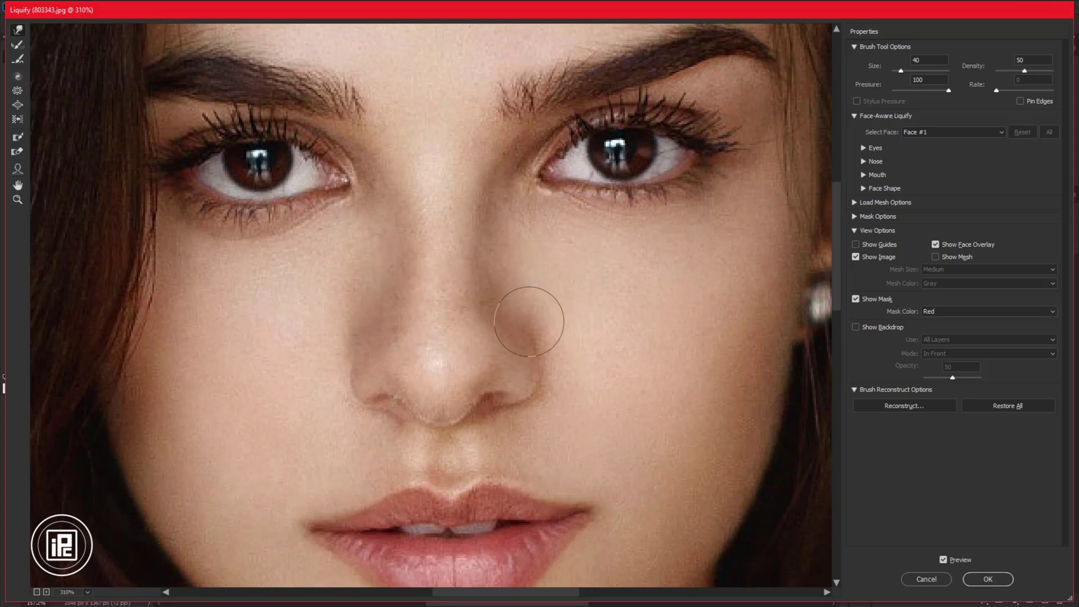
scroll(534, 315, "down", 6)
scroll(527, 322, "up", 1)
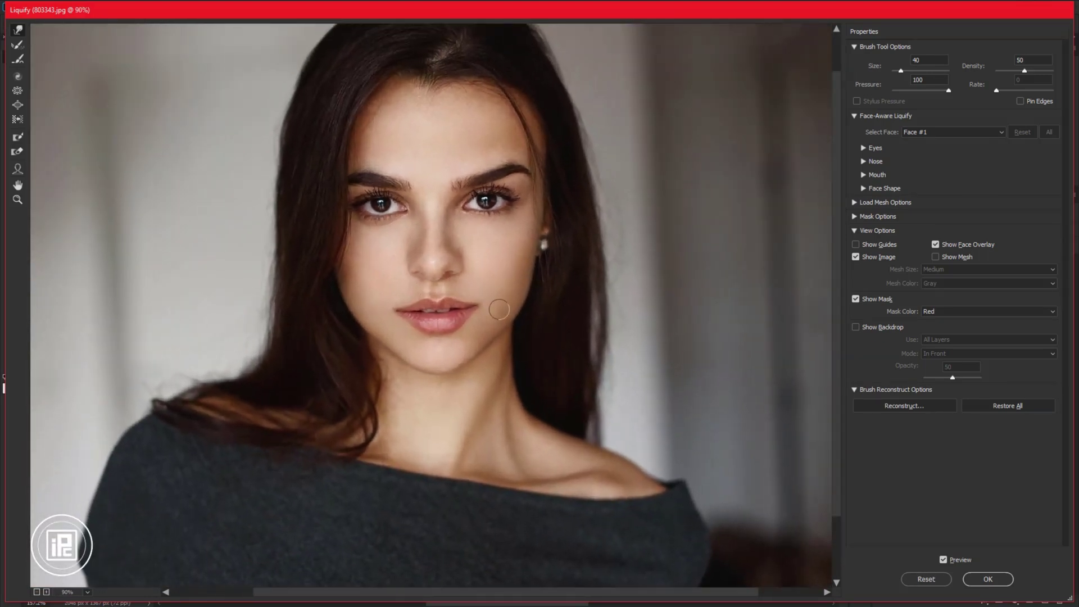
left_click(944, 560)
left_click(944, 560)
left_click(944, 560)
left_click(944, 560)
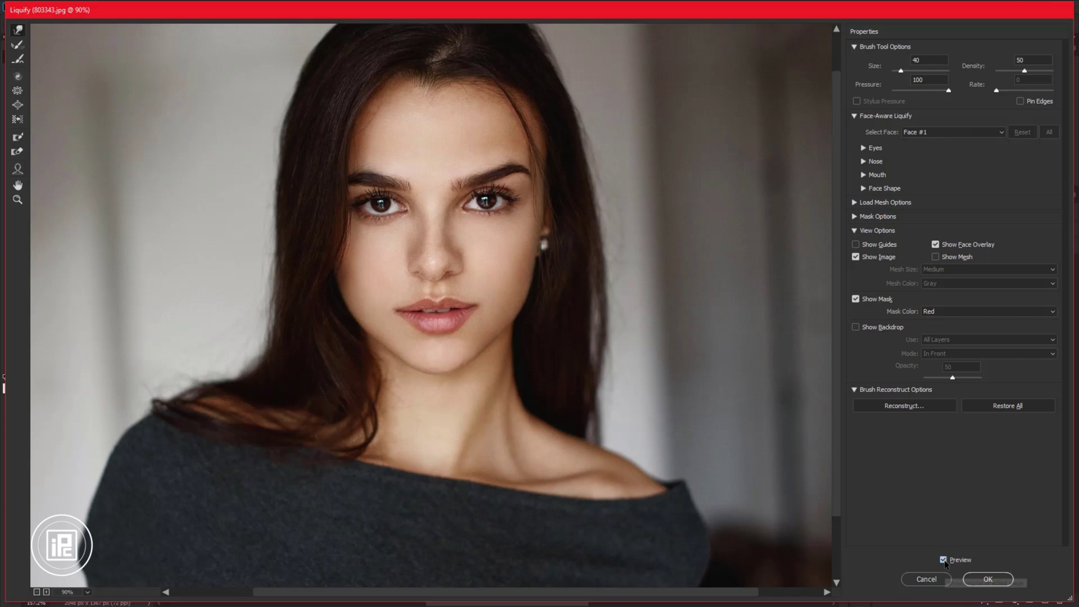
scroll(393, 326, "up", 5)
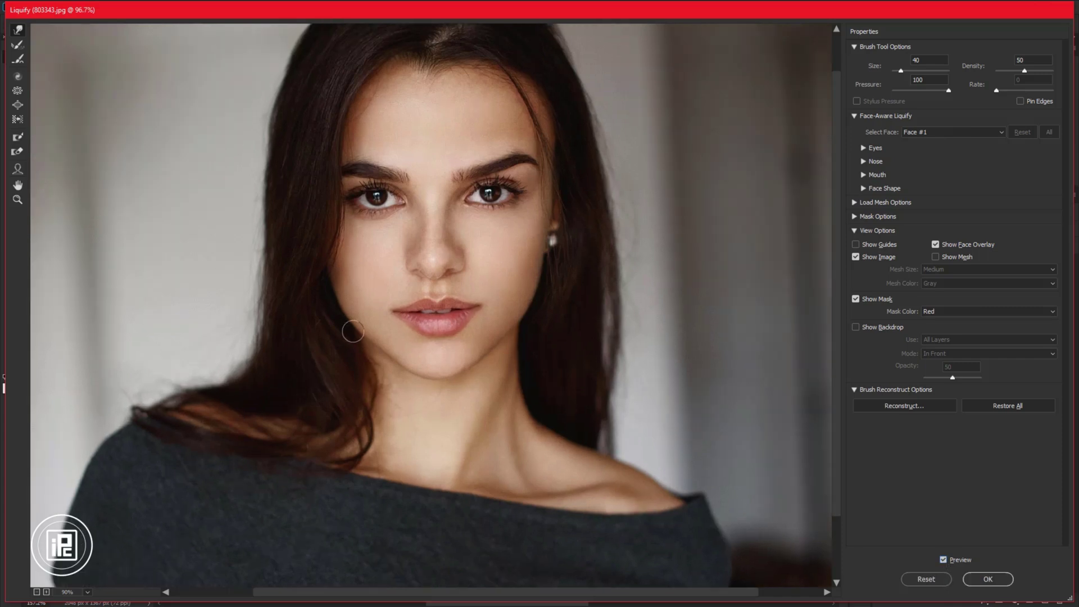
scroll(332, 313, "up", 3)
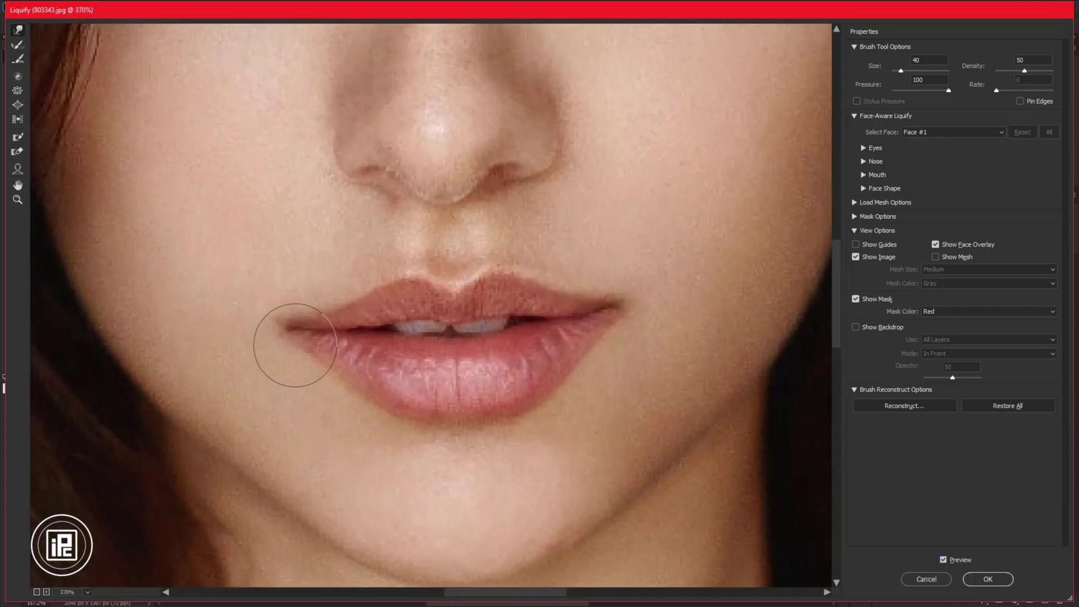
key("alt")
key("bracketleft")
key("bracketleft")
key("bracketleft")
key("bracketleft")
key("bracketleft")
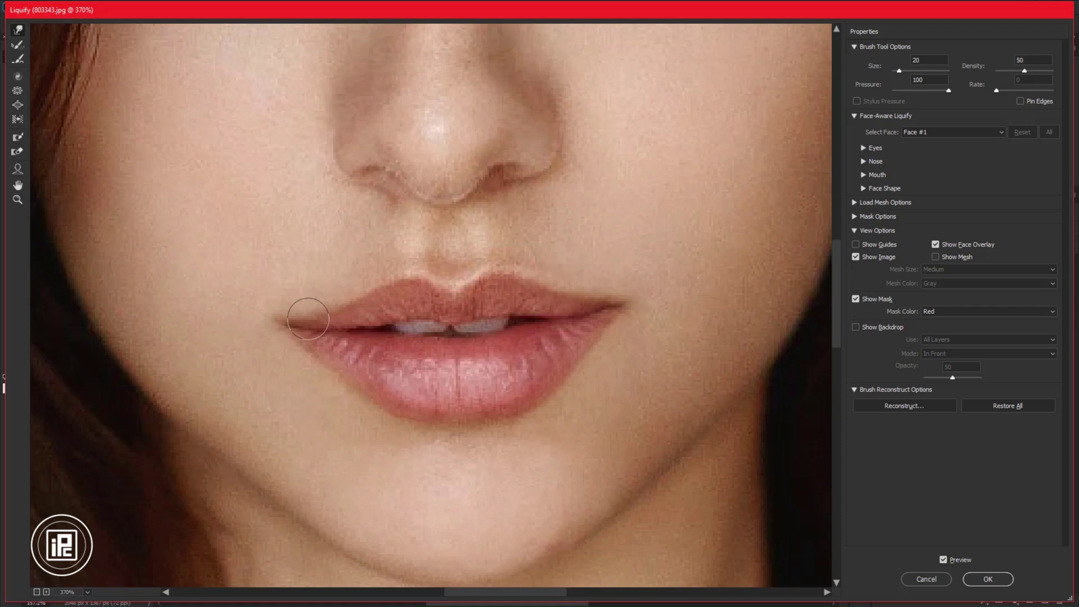
scroll(475, 430, "down", 4)
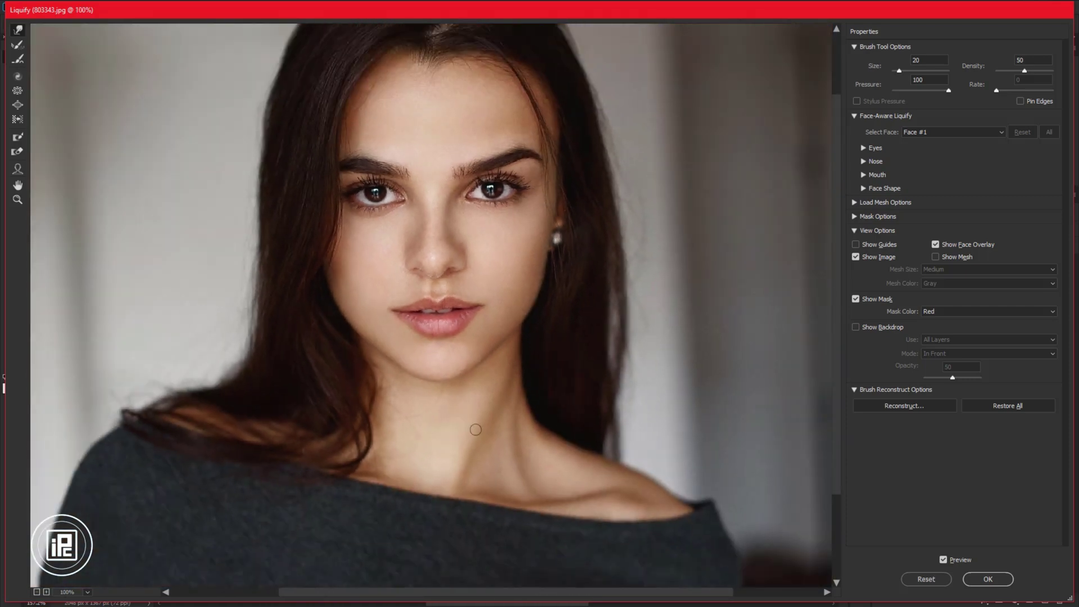
scroll(476, 430, "down", 1)
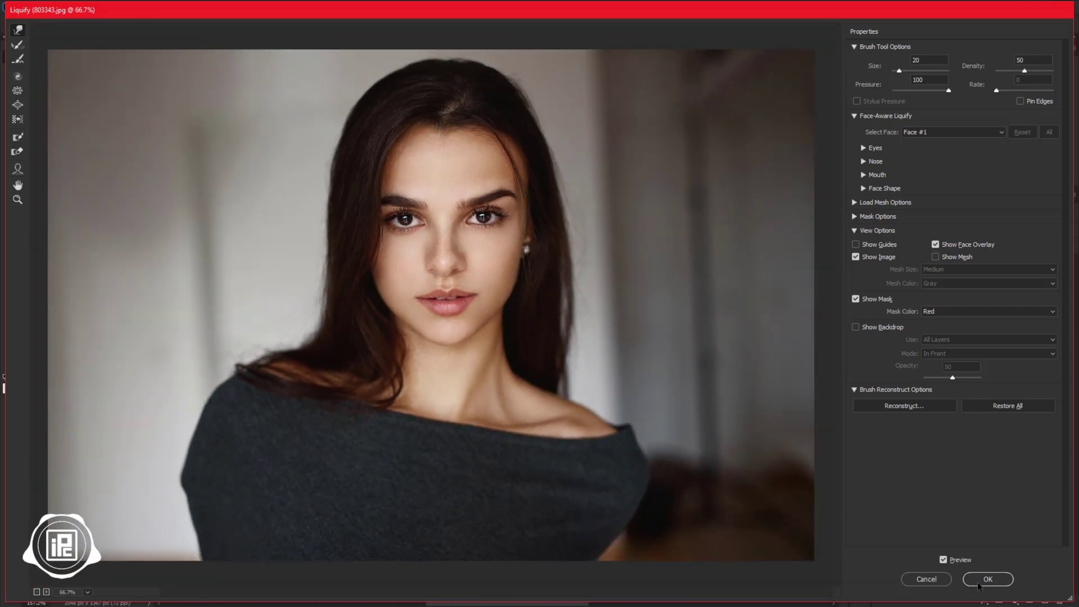
Step: Apply Liquify and toggle Layer 1's visibility to compare before and after
left_click(988, 579)
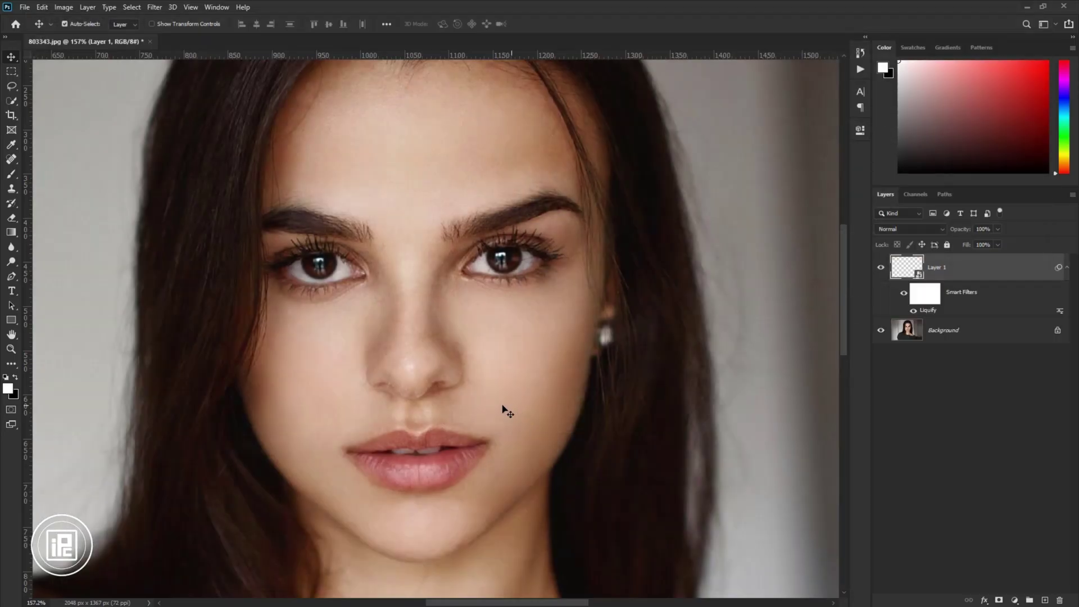
scroll(464, 465, "down", 3)
scroll(618, 422, "left", 1)
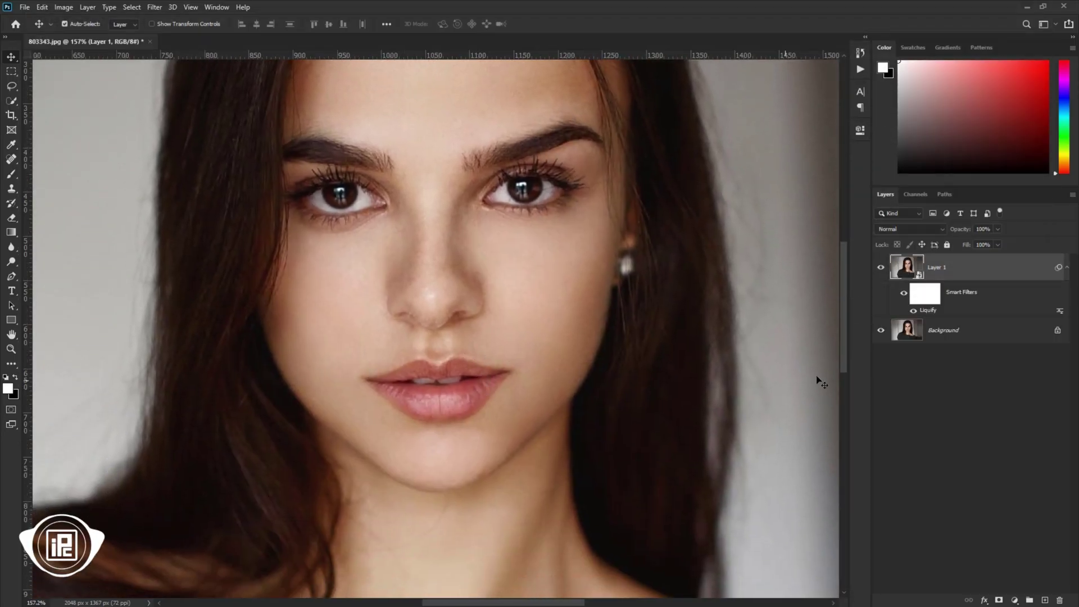
left_click(881, 268)
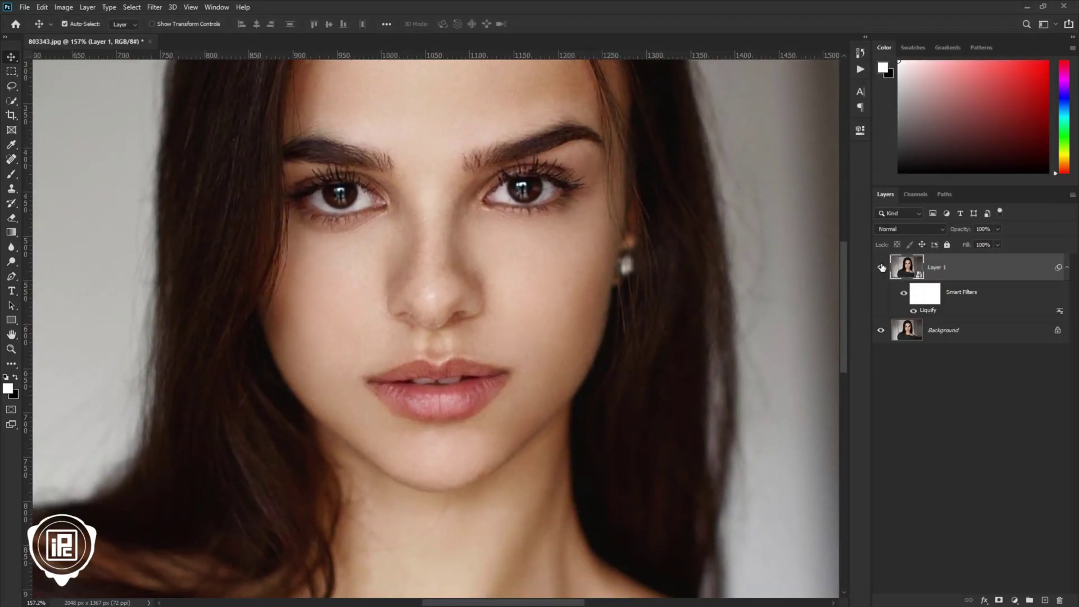
left_click(882, 268)
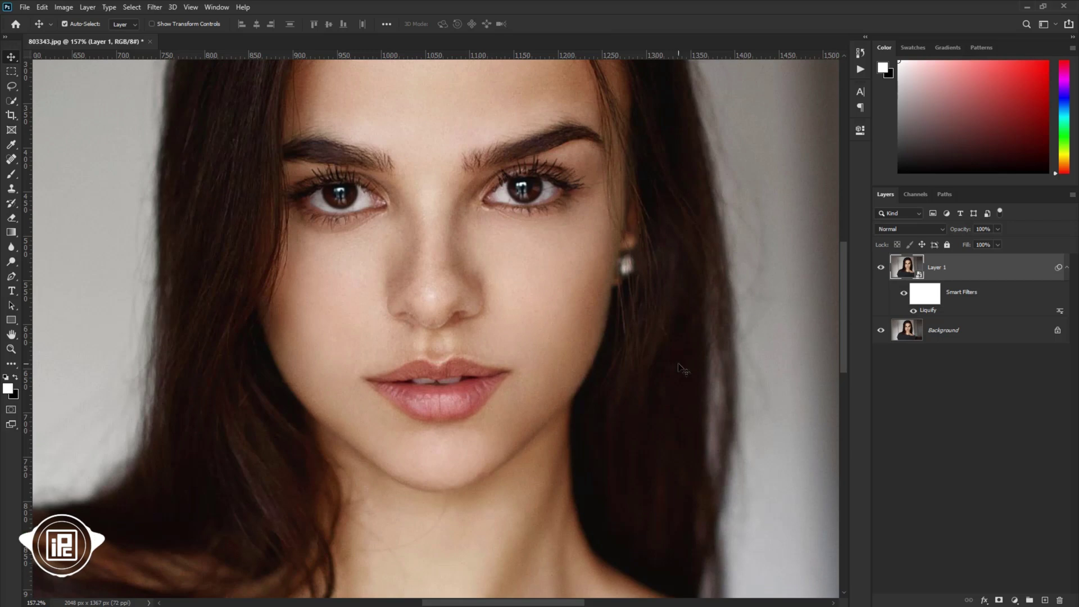
scroll(434, 329, "down", 5)
scroll(468, 287, "up", 3)
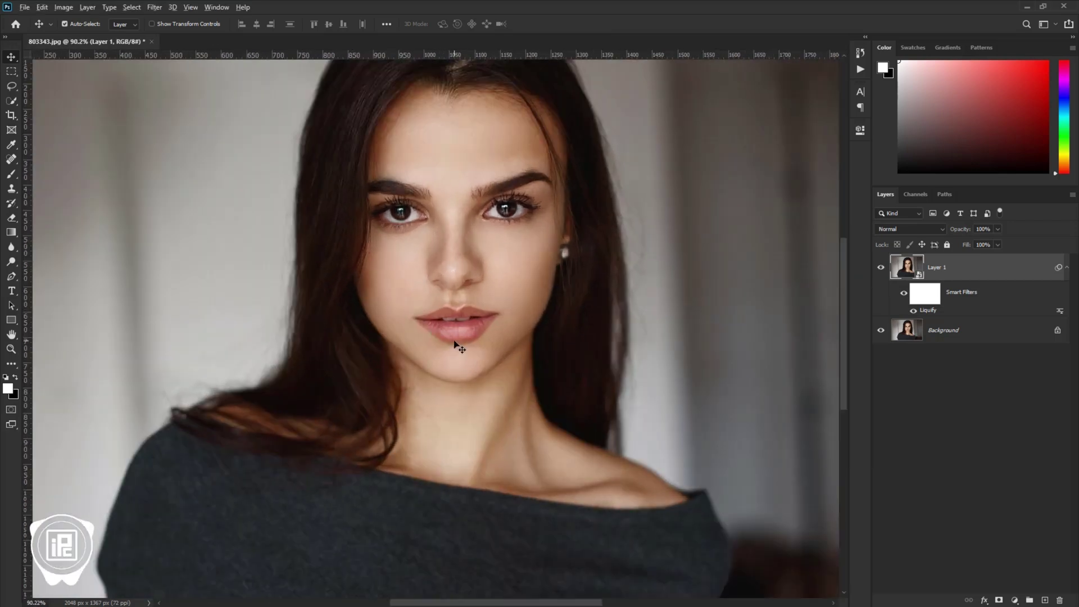
left_click_drag(469, 287, 476, 374)
scroll(477, 370, "down", 3)
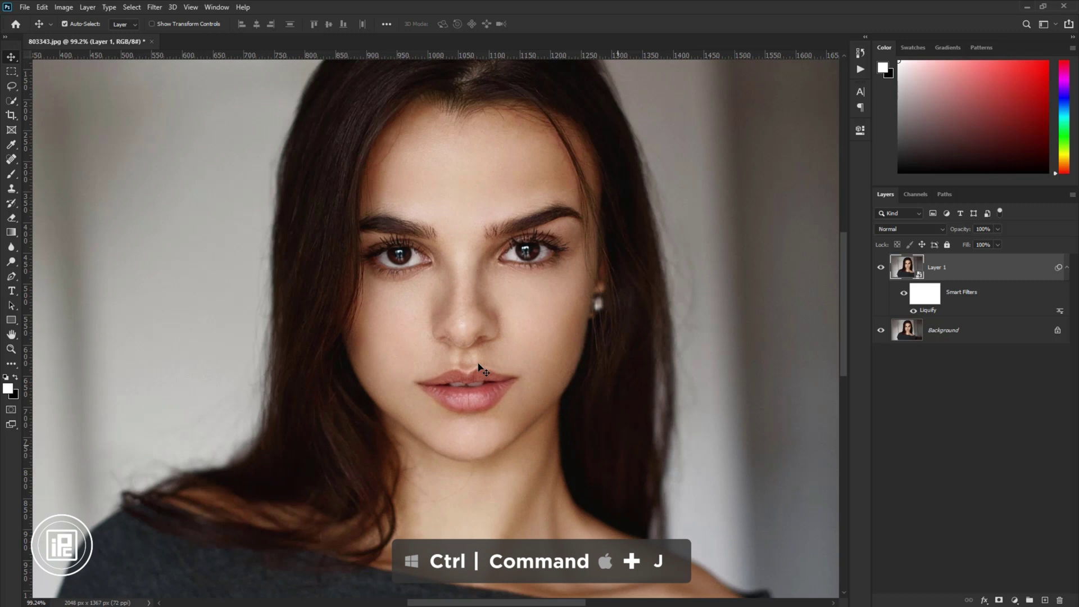
scroll(465, 405, "up", 4)
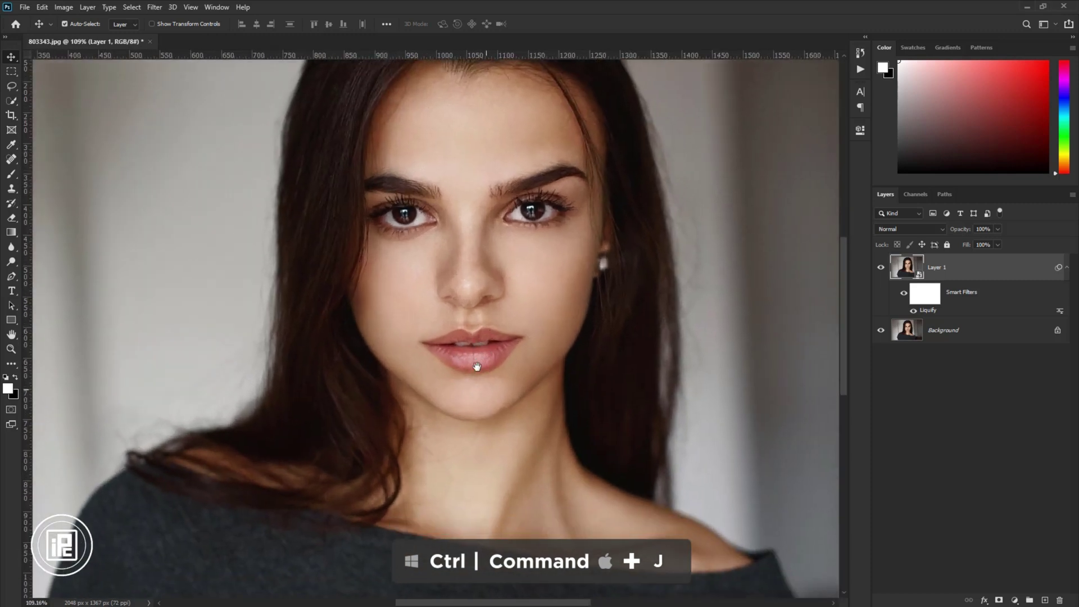
Step: Duplicate Layer 1 as Layer 1 copy and convert it to a smart object
key("ctrl+j")
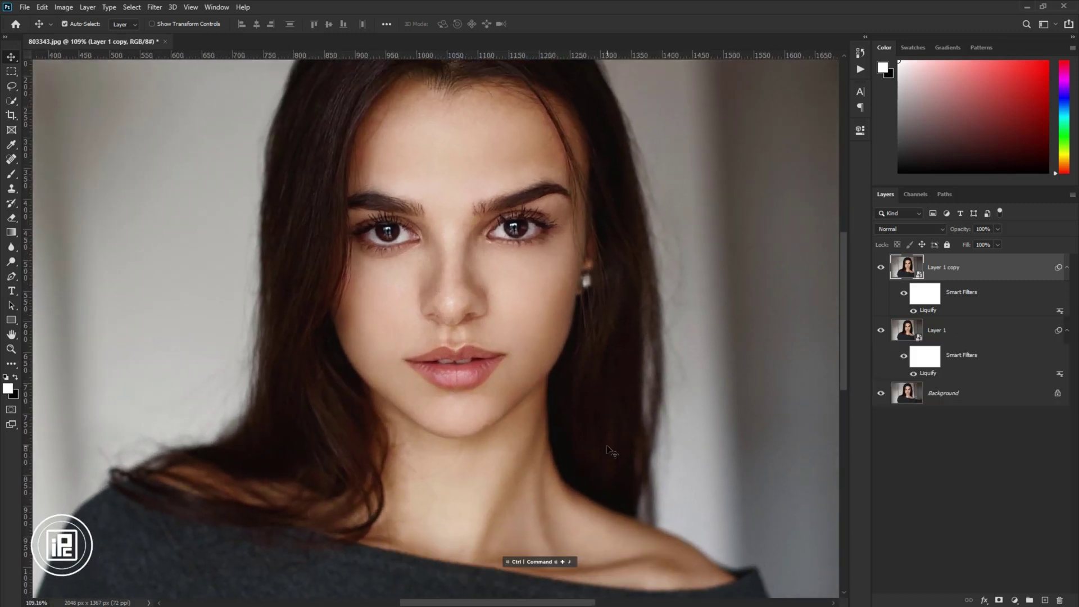
right_click(993, 270)
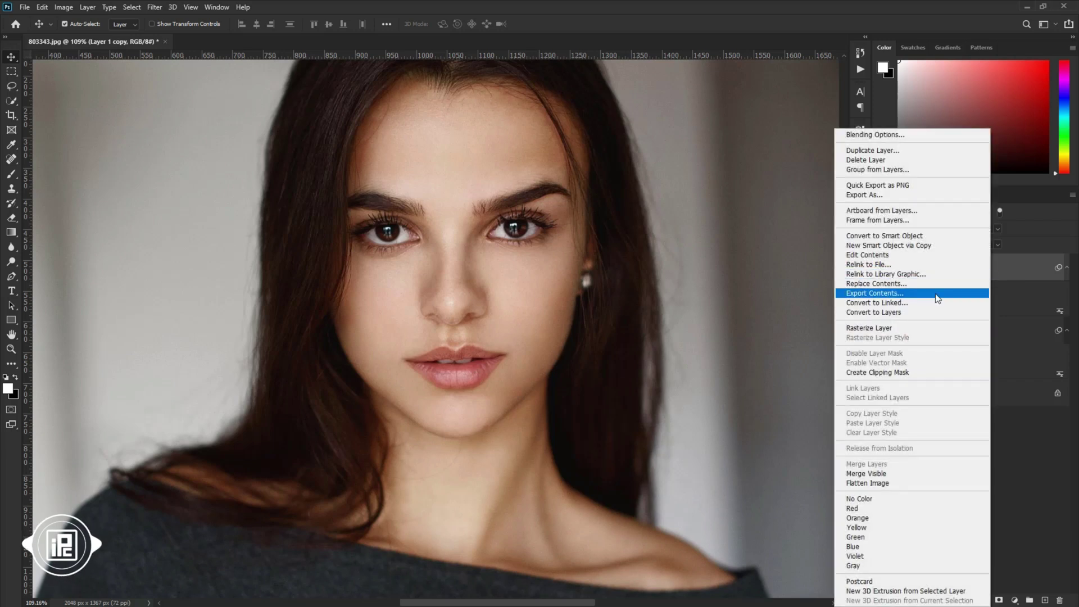
left_click(897, 241)
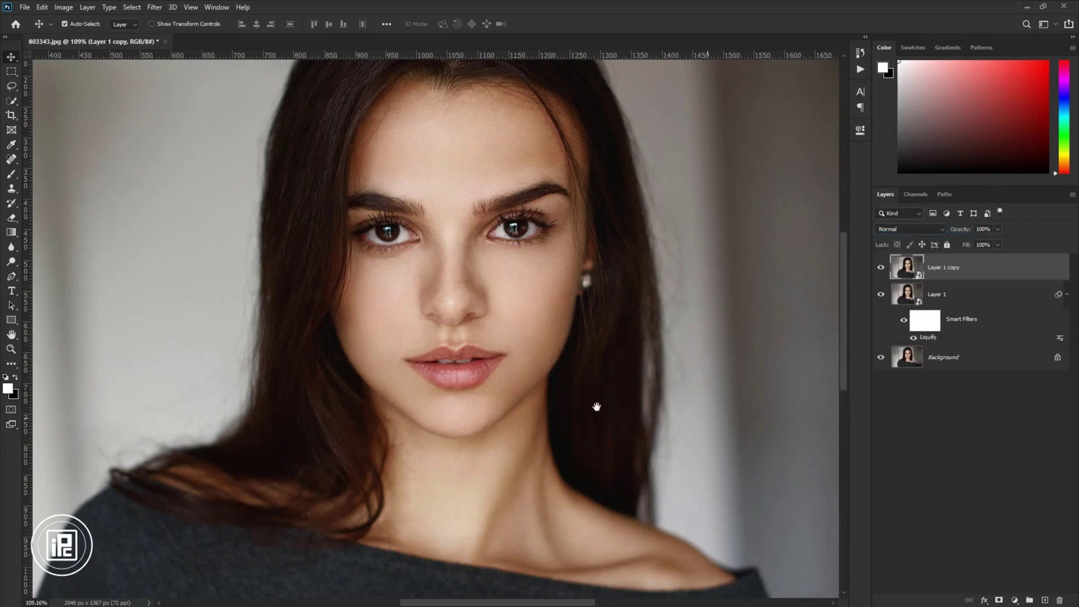
left_click_drag(565, 390, 549, 386)
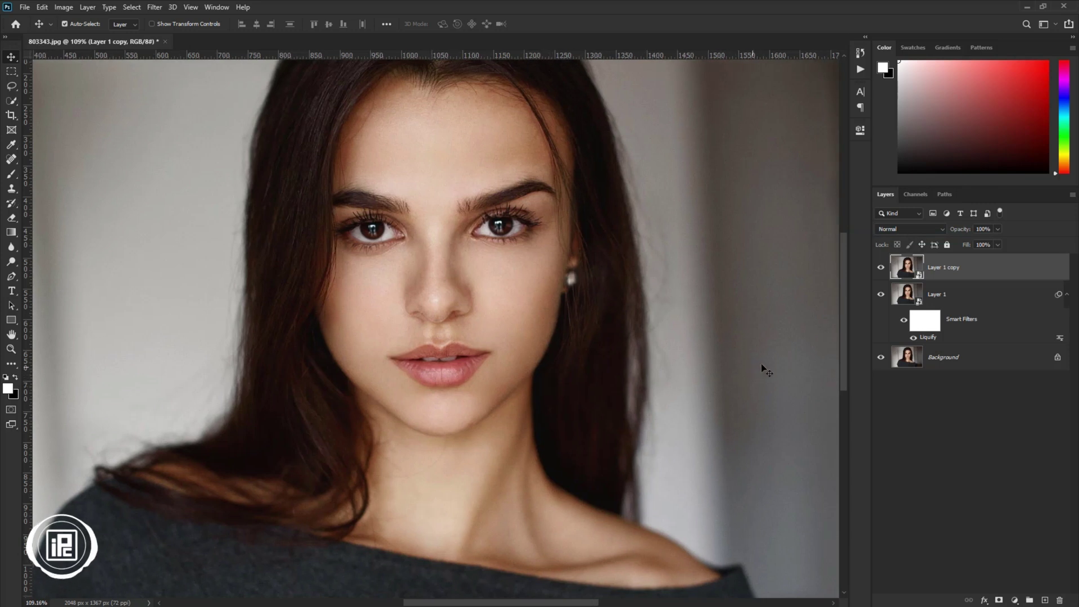
Step: Apply Surface Blur with radius 4 and threshold 12, checking the nose up close
left_click(156, 8)
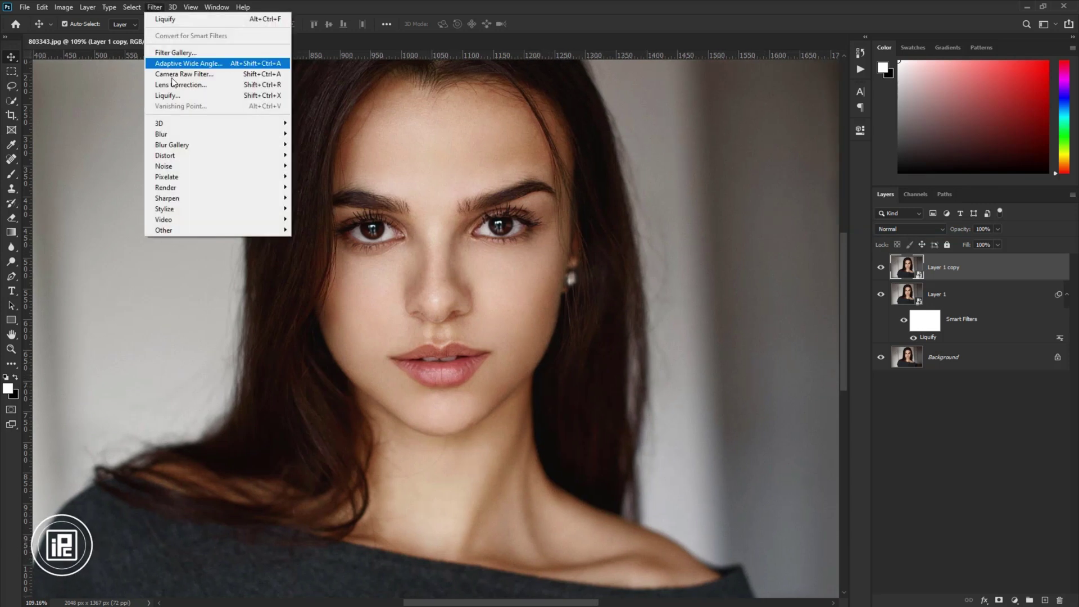
mouse_move(182, 138)
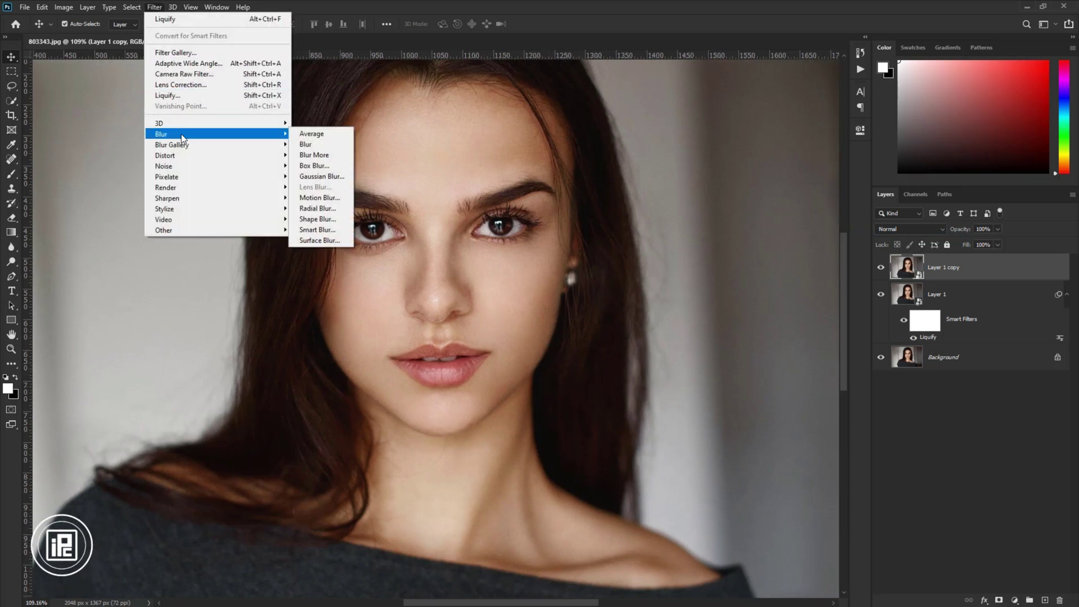
left_click(324, 240)
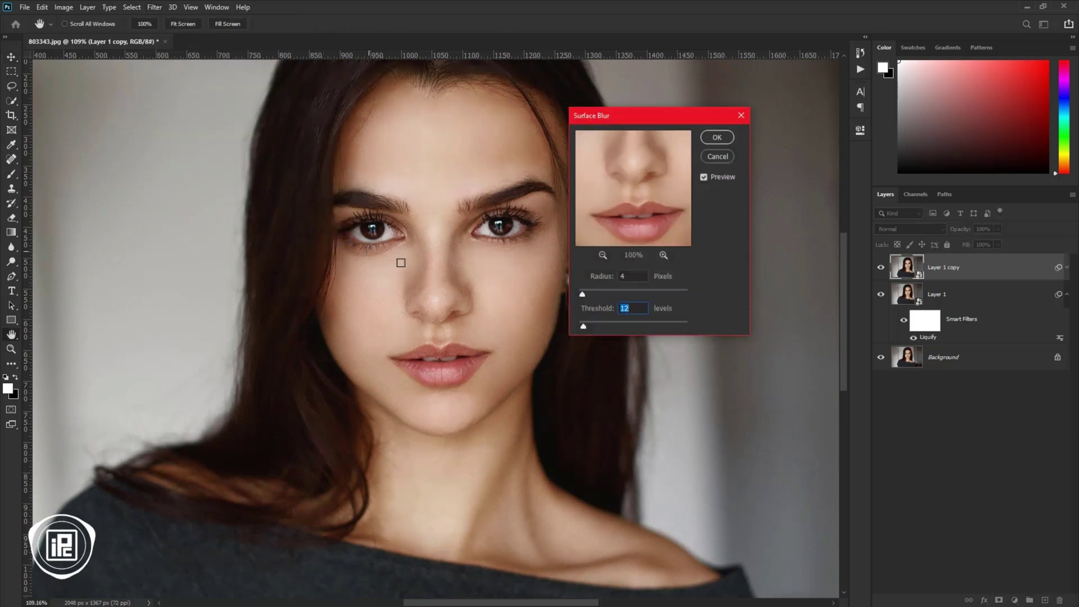
left_click(442, 299, "ctrl")
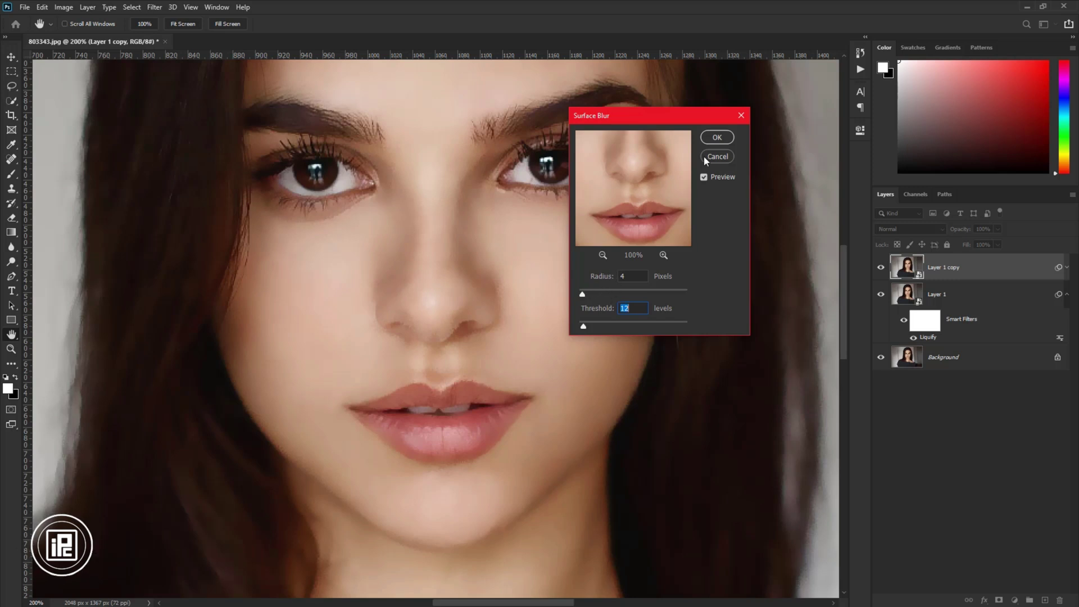
left_click(717, 137)
Step: Duplicate the blurred layer and remove the Surface Blur filter from the new copy
scroll(504, 304, "down", 2)
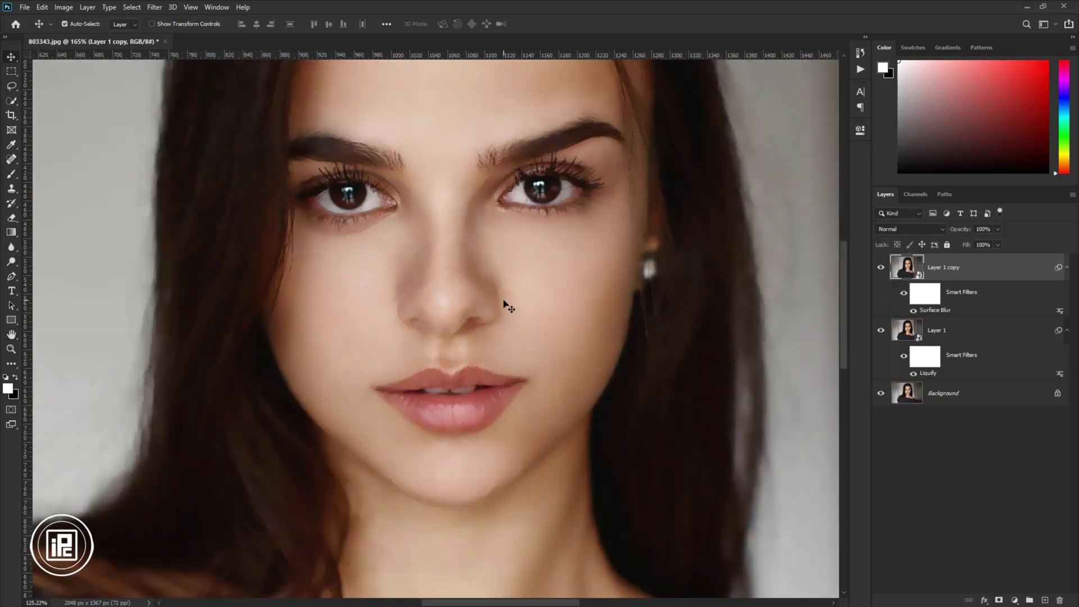
scroll(505, 304, "down", 3)
scroll(504, 301, "up", 3)
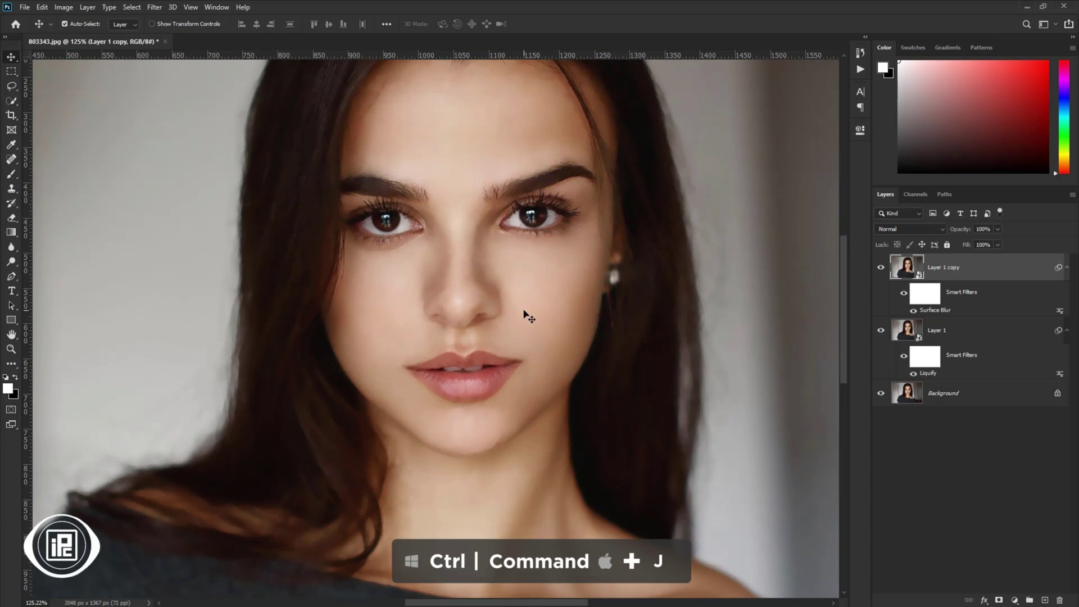
key("ctrl+j")
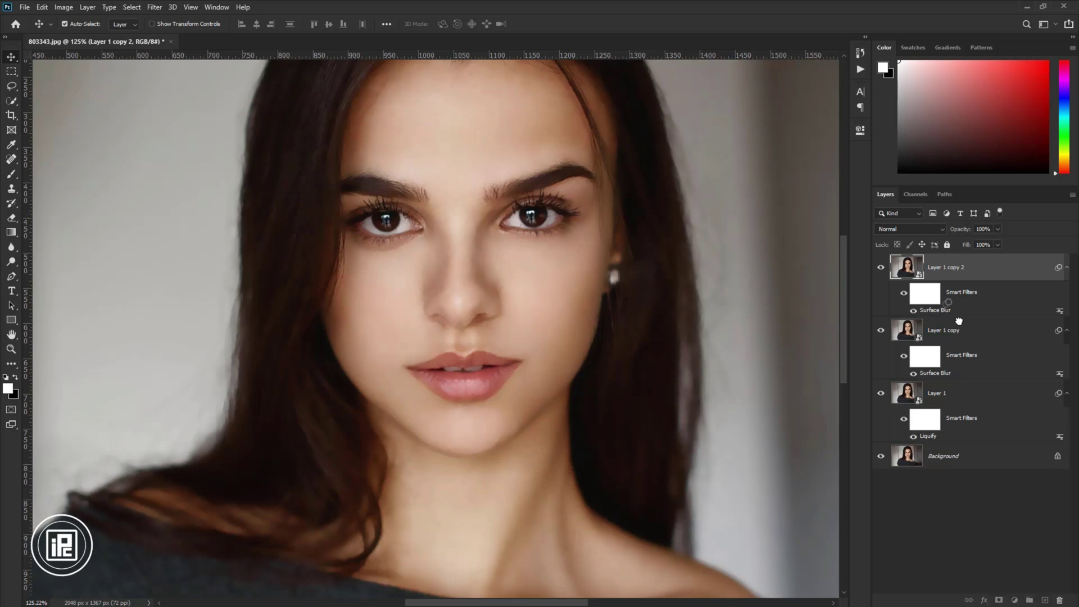
left_click_drag(1060, 601, 1061, 601)
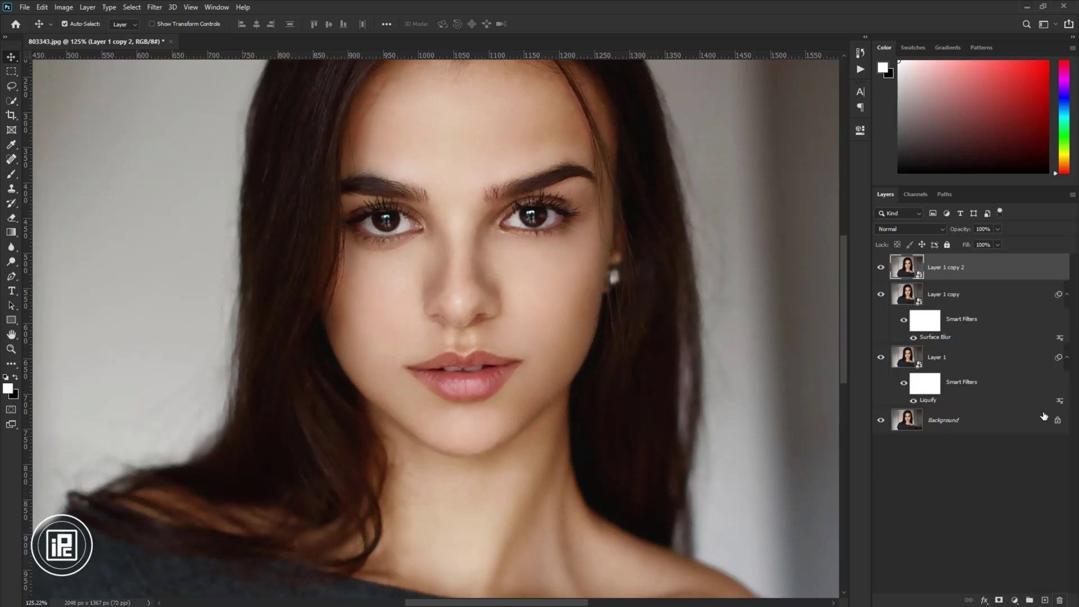
left_click(1067, 296)
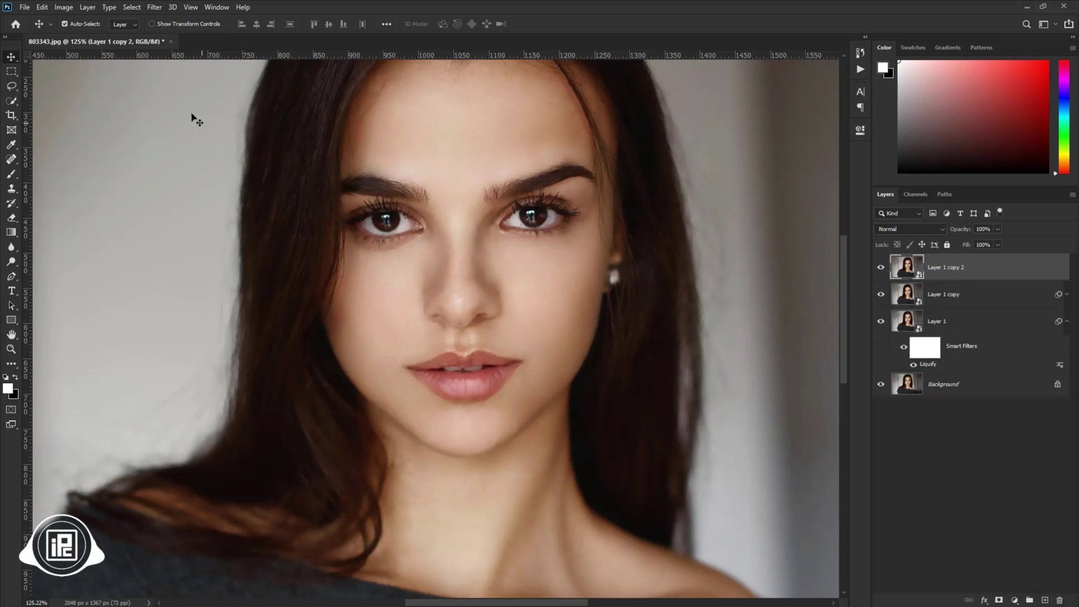
Step: Apply a High Pass filter with radius 19.4 to Layer 1 copy 2
left_click(154, 7)
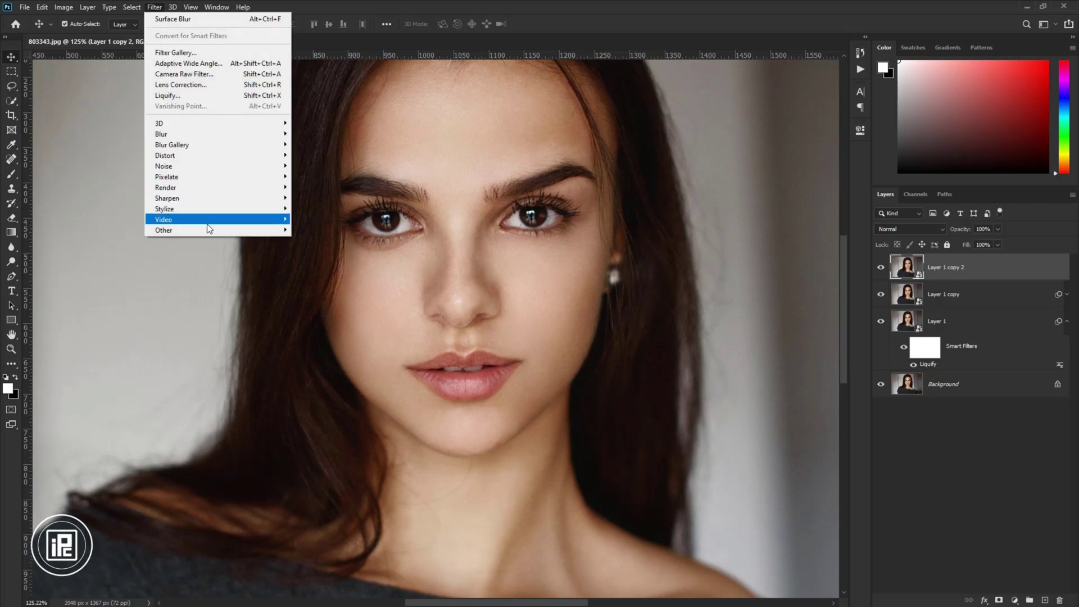
mouse_move(207, 229)
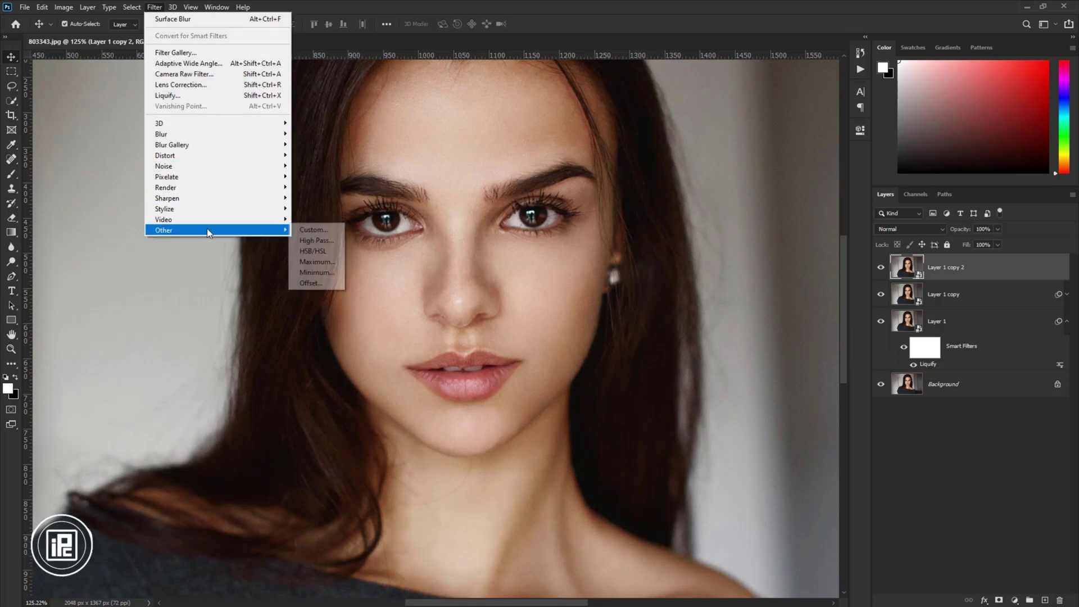
left_click(315, 240)
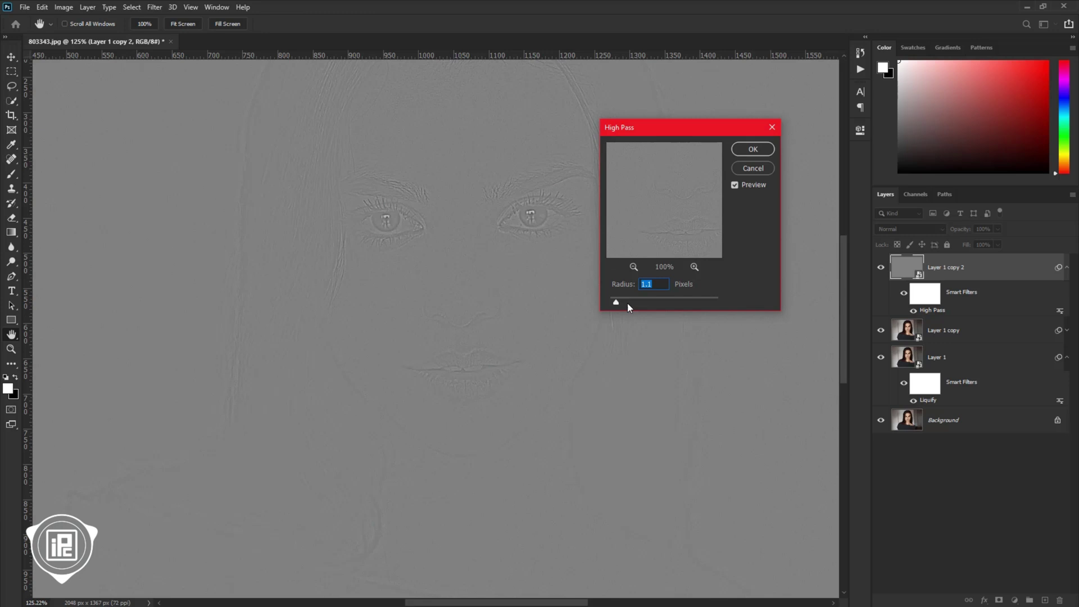
mouse_move(628, 304)
left_mouse_down()
mouse_move(657, 303)
mouse_move(608, 301)
mouse_move(617, 305)
left_mouse_up()
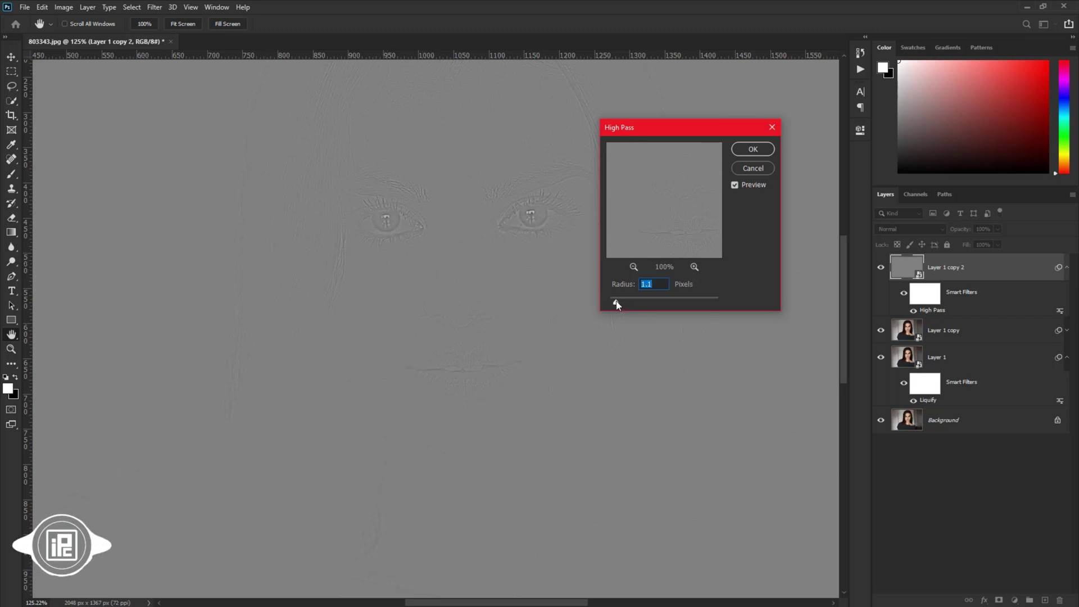
left_click(754, 149)
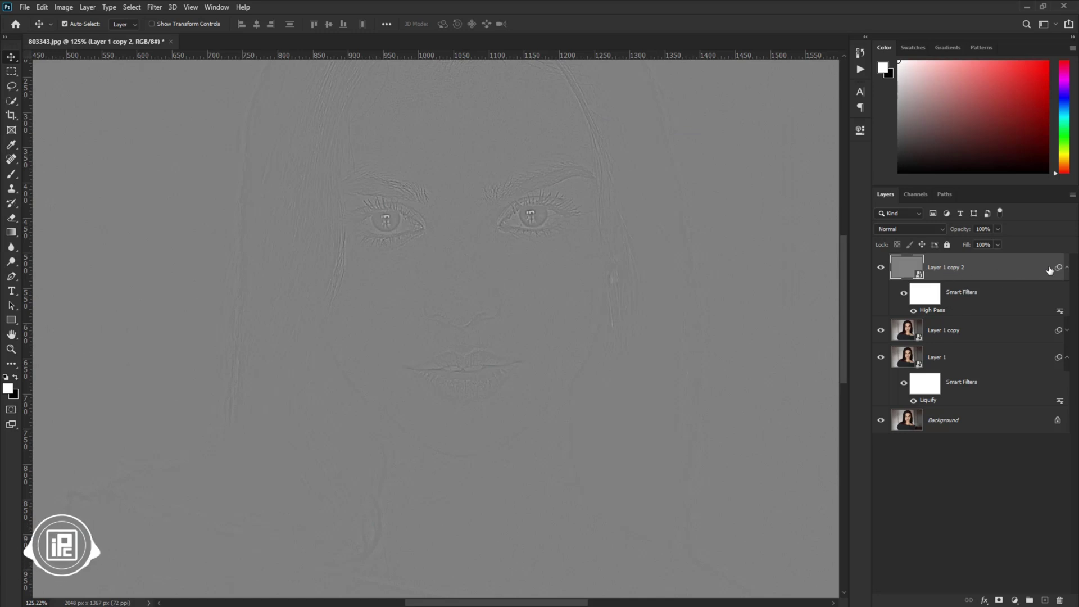
Step: Set the high-pass layer's blend mode to Soft Light
left_click(1066, 268)
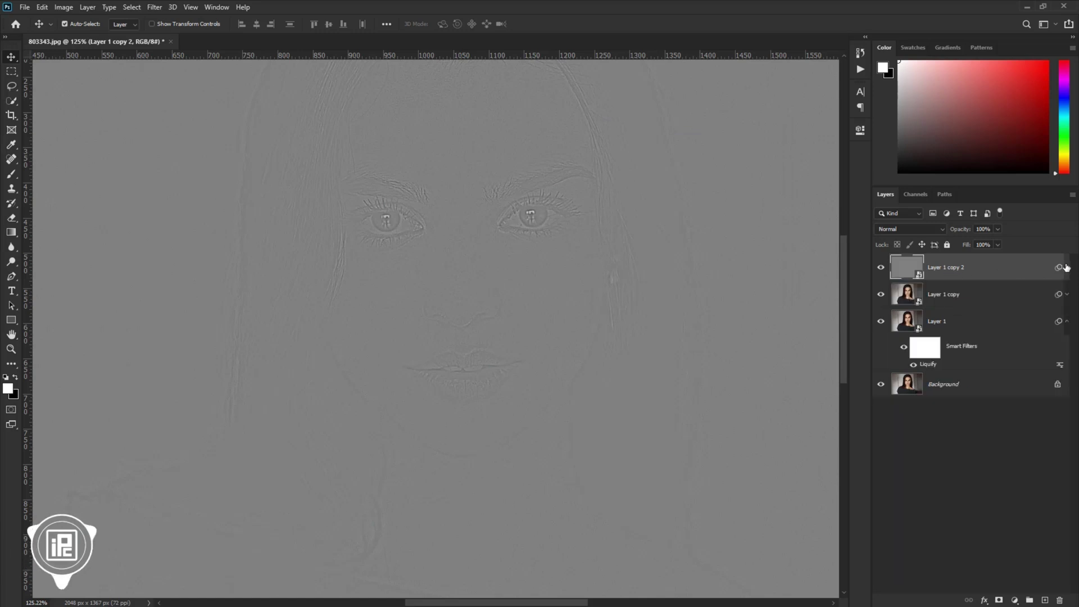
left_click(922, 229)
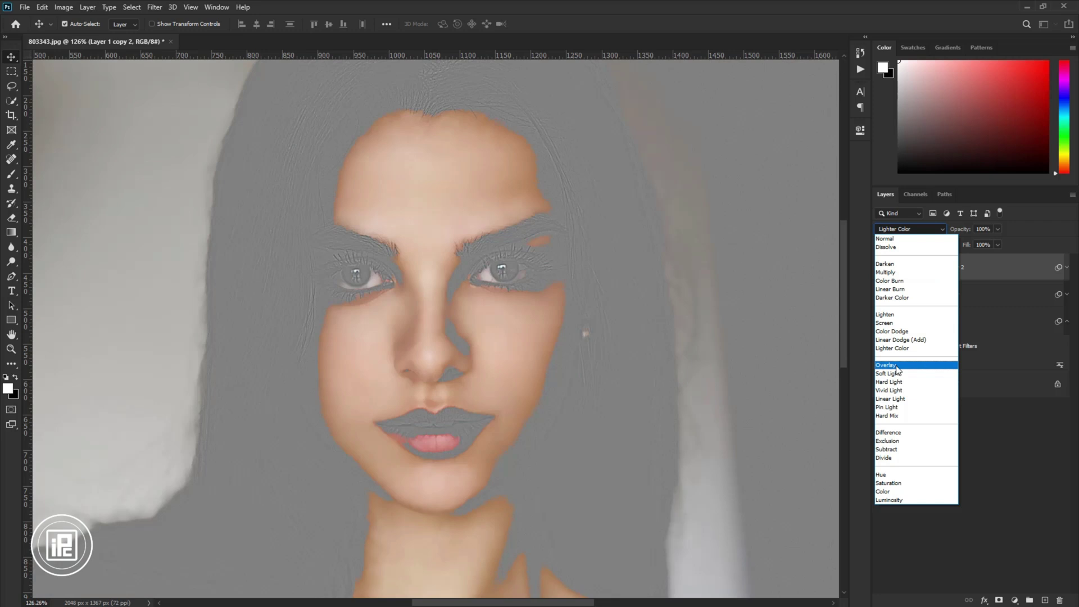
left_click(895, 373)
Step: Group both copy layers and name the group 'Soft Skin'
left_click(1001, 298, "shift")
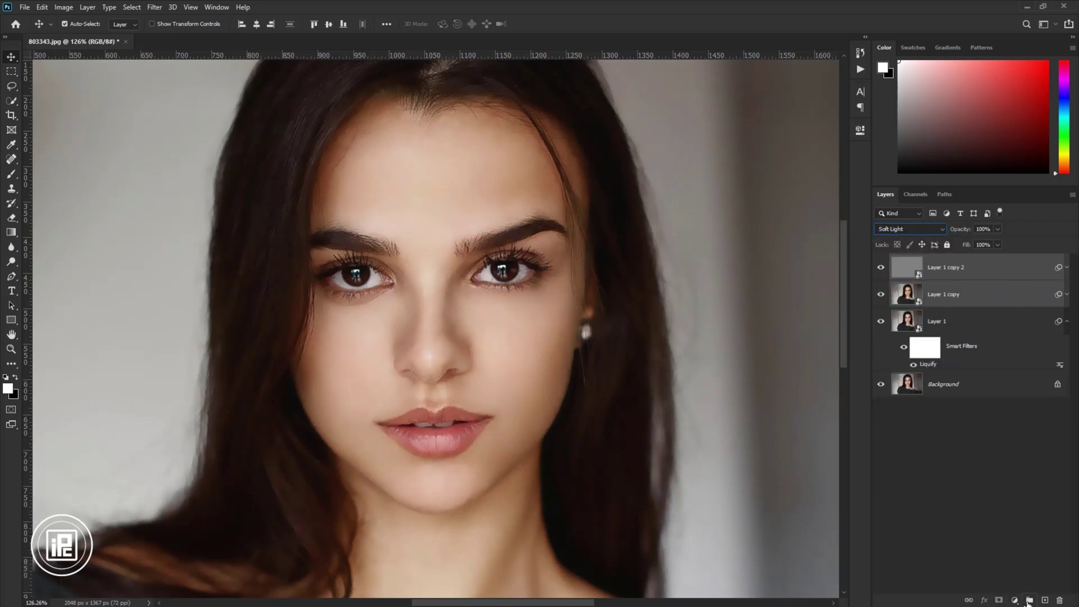
left_click(1029, 600)
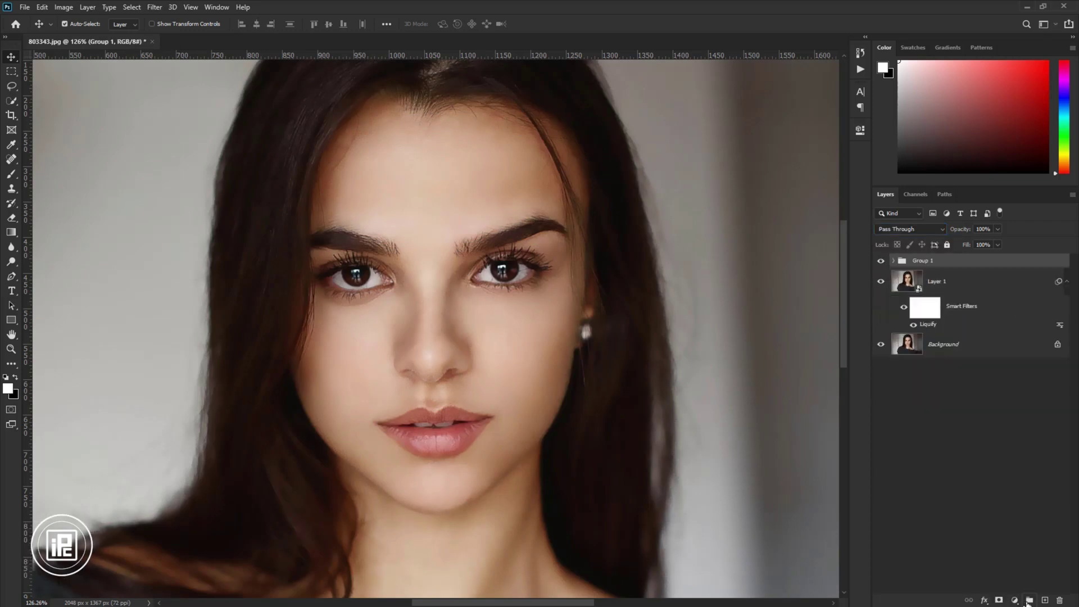
double_click(924, 261)
type("Soft Skin")
key("Return")
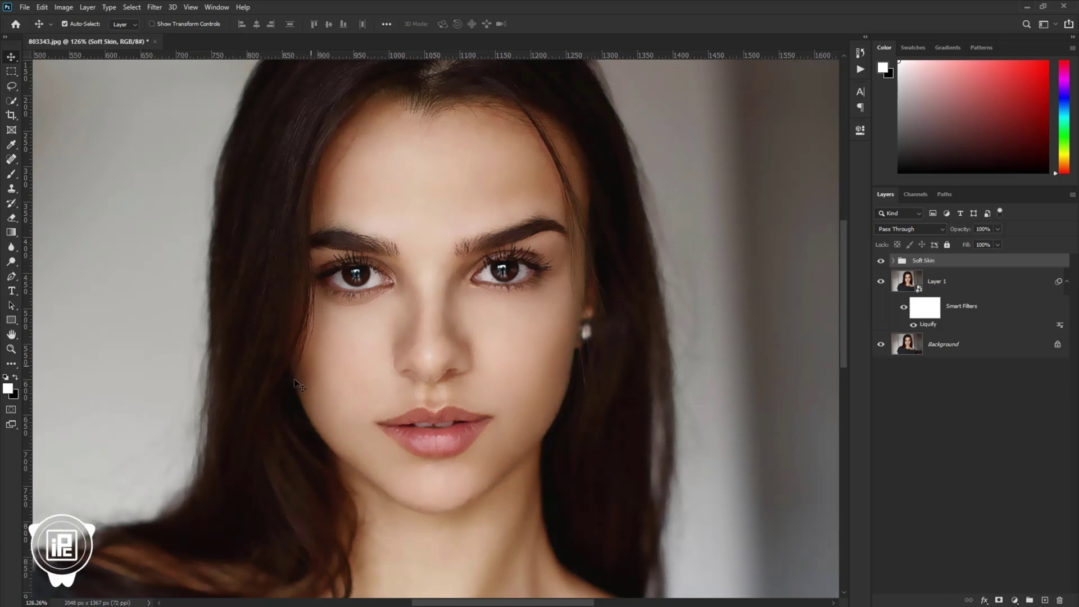
left_click_drag(281, 395, 277, 265)
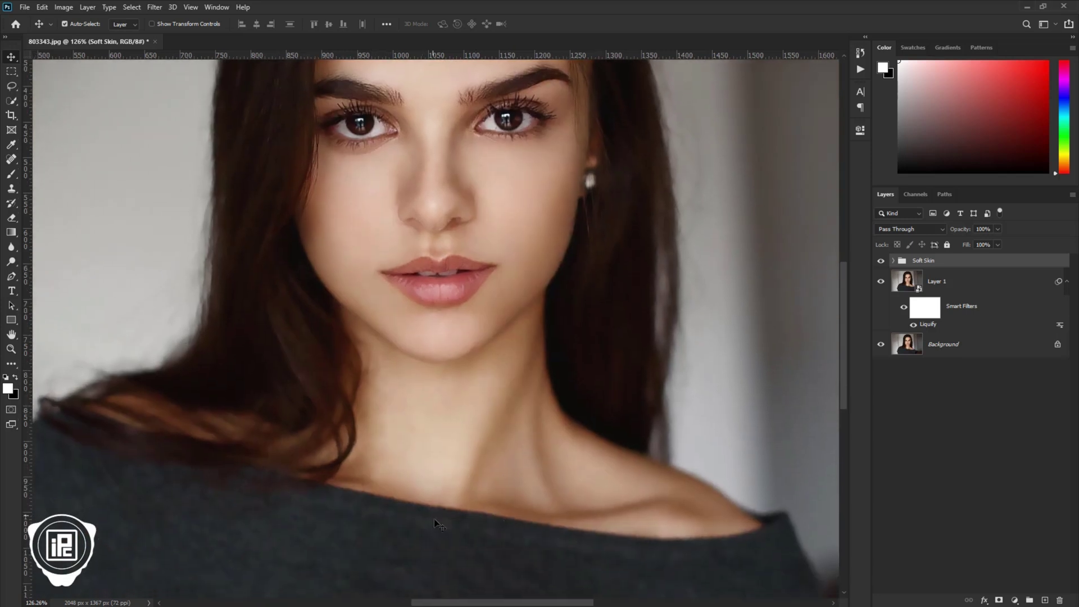
left_click_drag(432, 205, 437, 315)
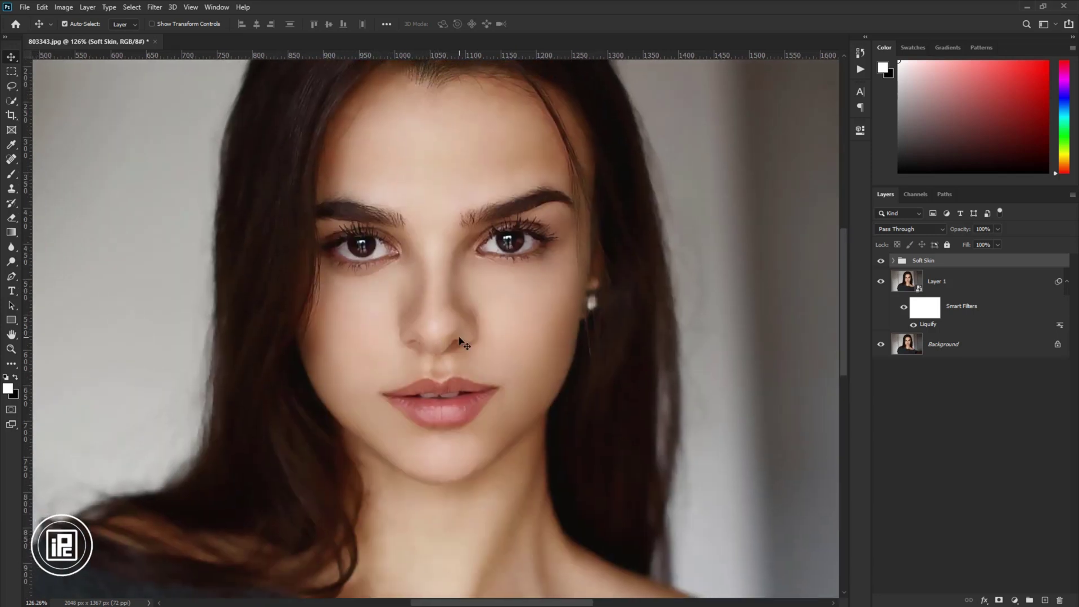
scroll(460, 340, "down", 1)
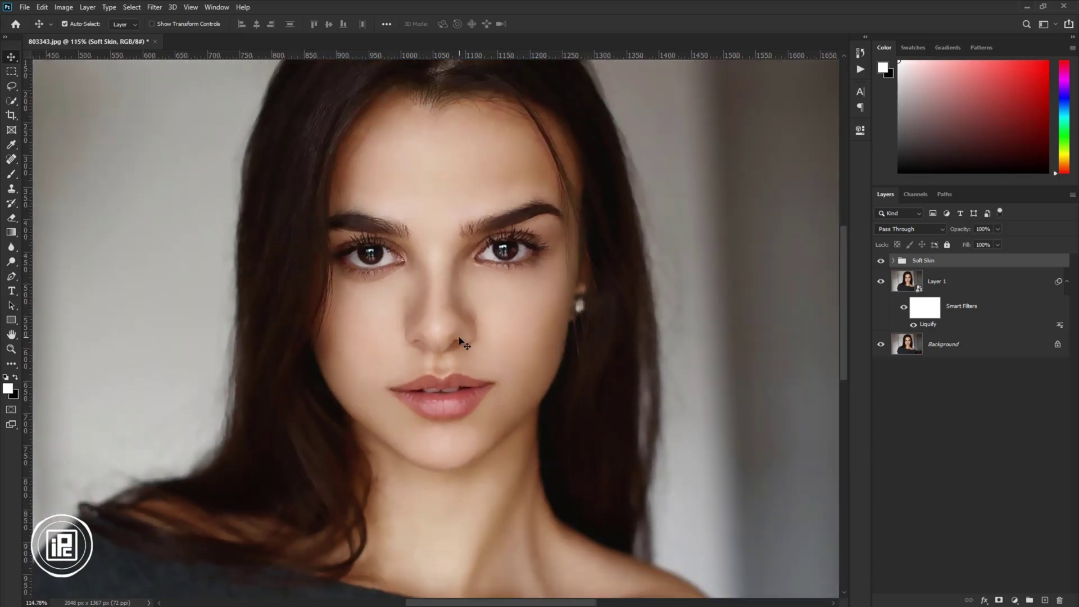
Step: Add a black hide-all mask to Soft Skin and switch to the Brush tool
left_click(1000, 600, "alt")
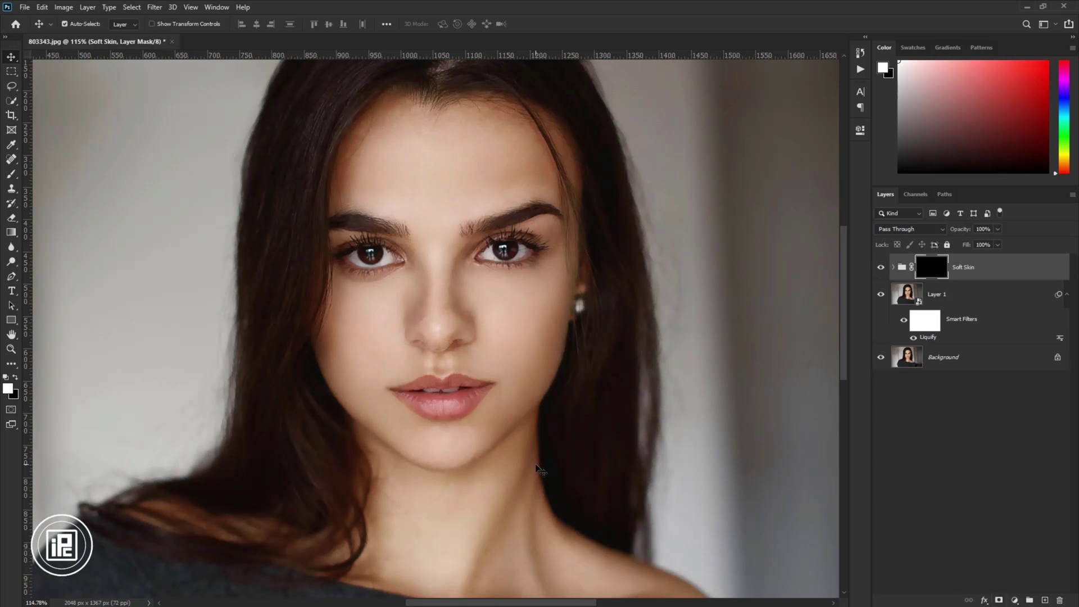
key("b")
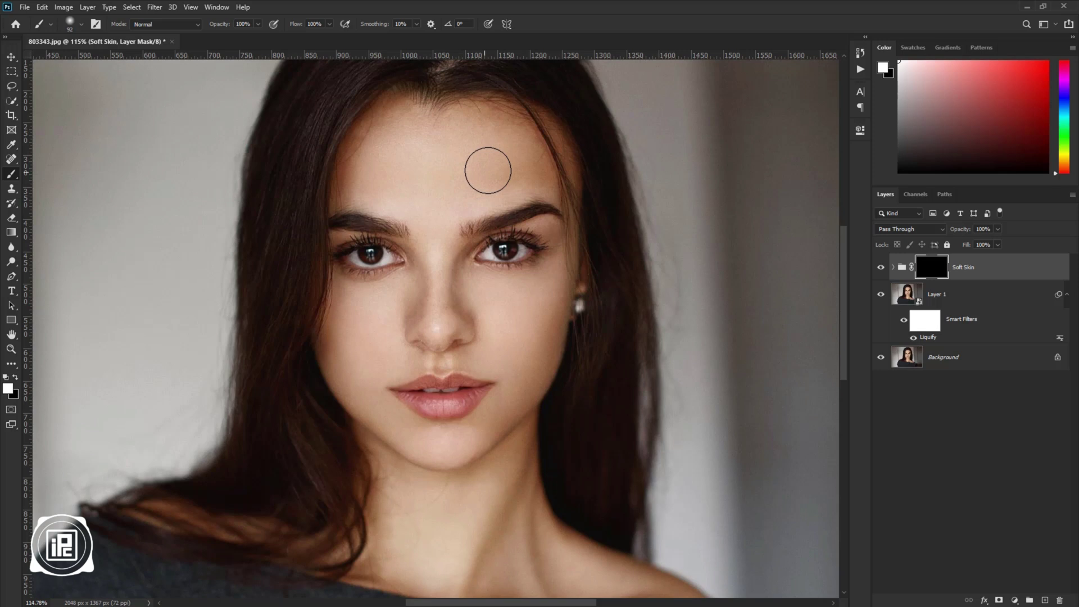
Step: Paint white into the mask over the brows, forehead, nose, cheeks and chin with a size-58 brush
scroll(436, 158, "up", 5)
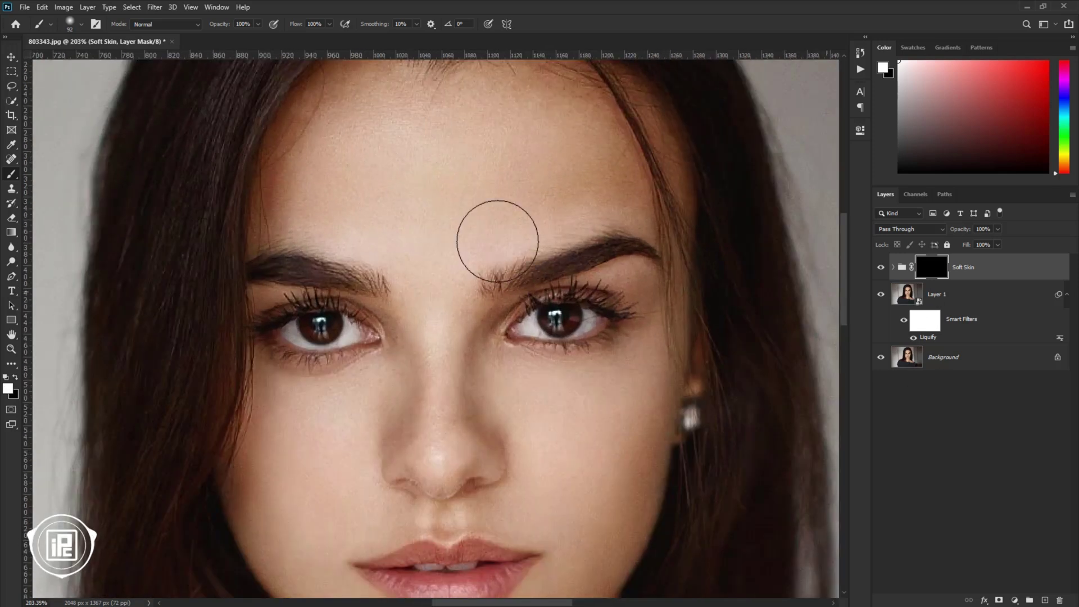
left_click(458, 265)
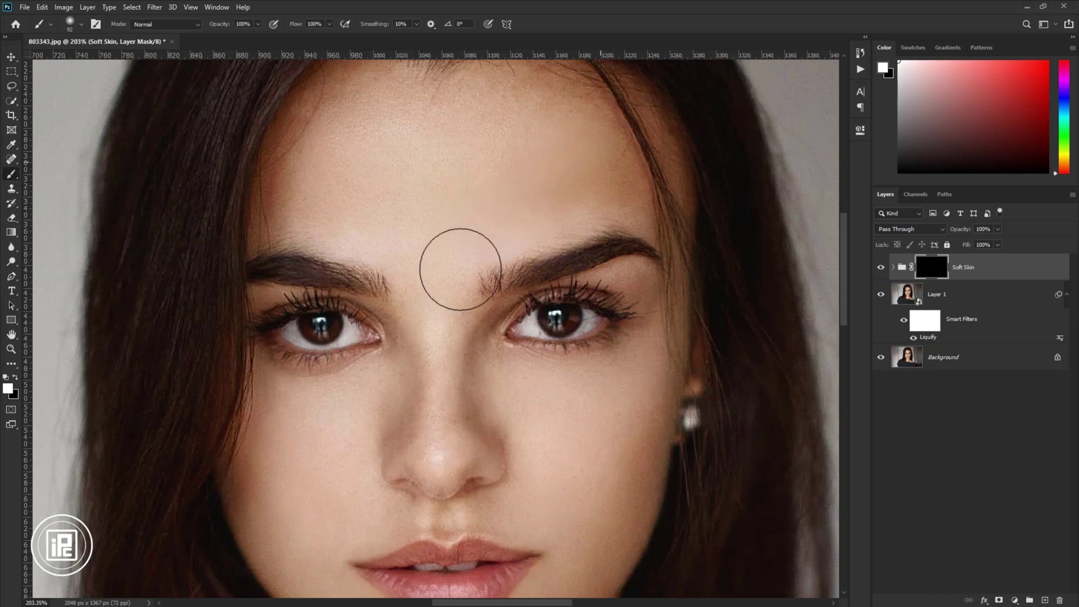
mouse_move(342, 188)
left_mouse_down()
mouse_move(309, 137)
mouse_move(368, 229)
mouse_move(441, 137)
mouse_move(488, 156)
mouse_move(459, 231)
left_mouse_up()
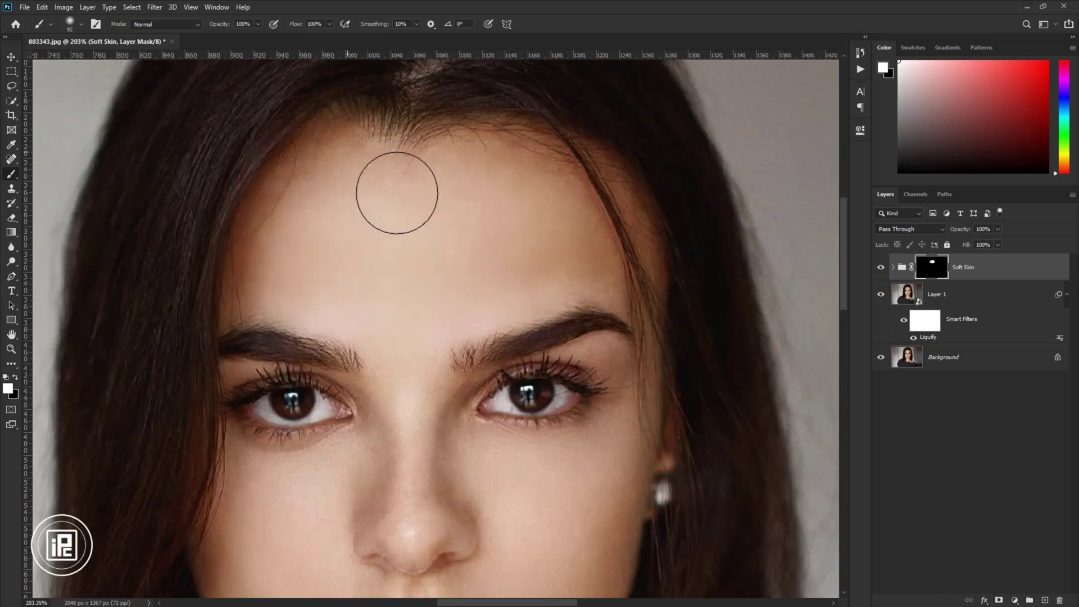
mouse_move(564, 280)
left_mouse_down()
mouse_move(523, 260)
mouse_move(501, 222)
left_mouse_up()
mouse_move(372, 367)
left_mouse_down()
mouse_move(410, 277)
mouse_move(405, 254)
left_mouse_up()
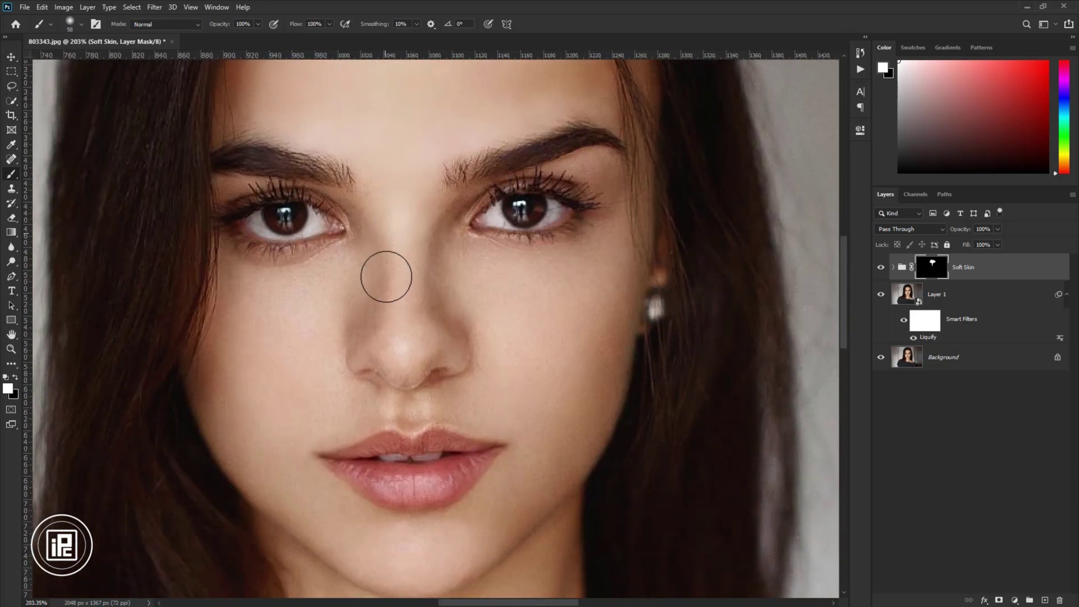
left_click_drag(320, 350, 354, 273)
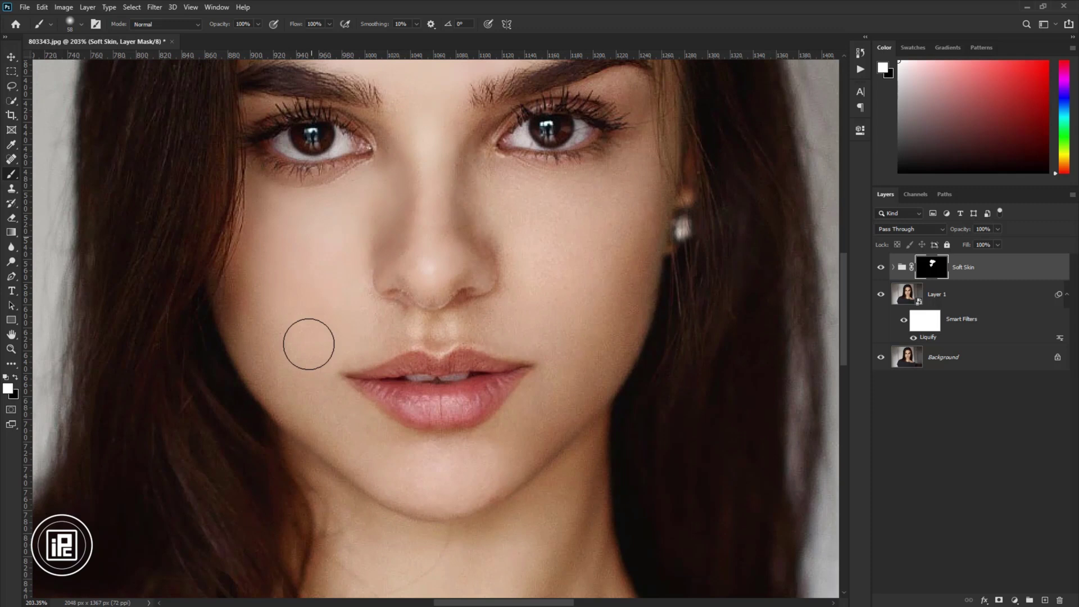
left_click_drag(407, 450, 360, 400)
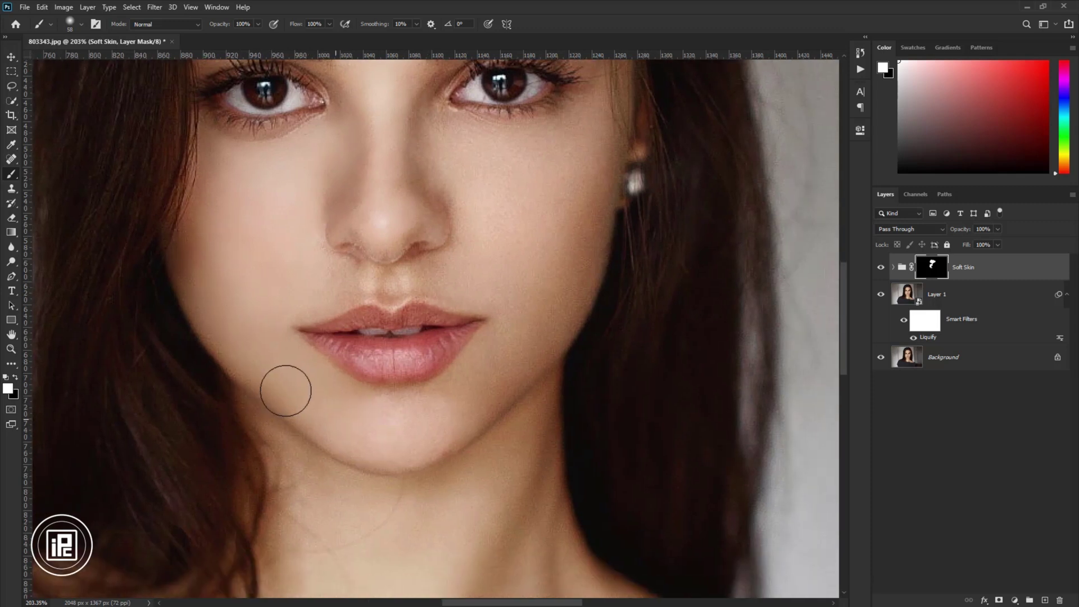
left_click_drag(553, 323, 544, 361)
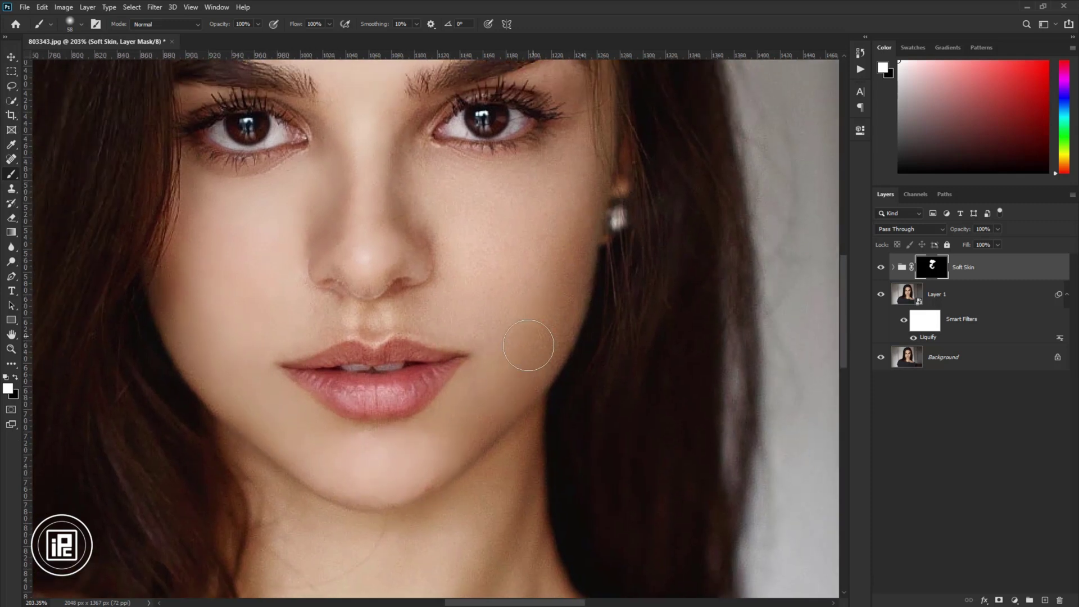
mouse_move(459, 303)
left_mouse_down()
mouse_move(494, 353)
mouse_move(424, 312)
mouse_move(446, 313)
mouse_move(367, 292)
mouse_move(433, 300)
left_mouse_up()
Step: Switch to a size-25 brush at 36% flow for masking near the nose edge
scroll(433, 299, "up", 3)
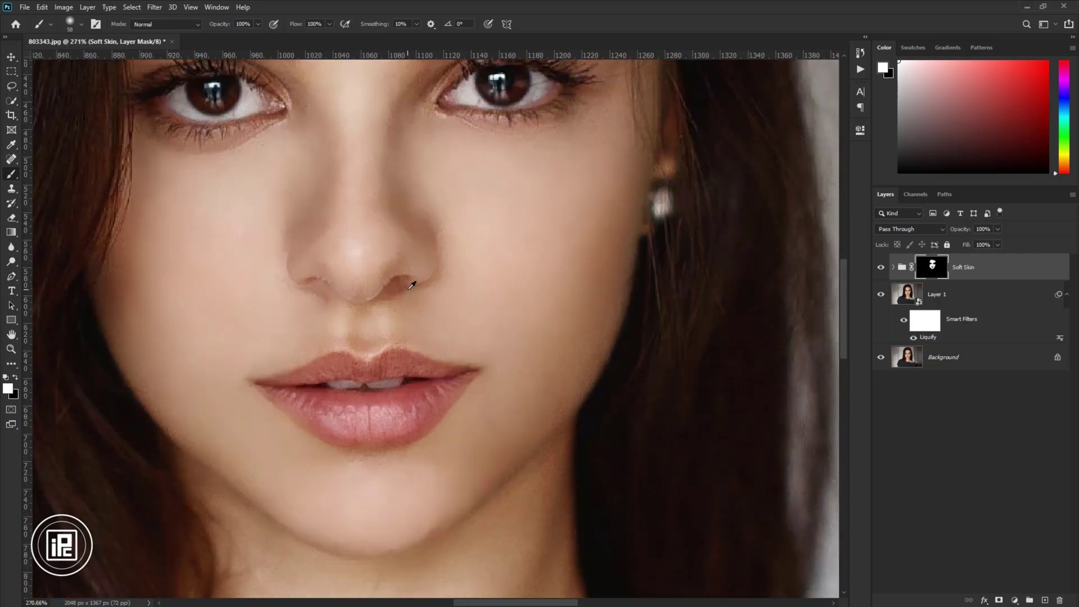
key("x")
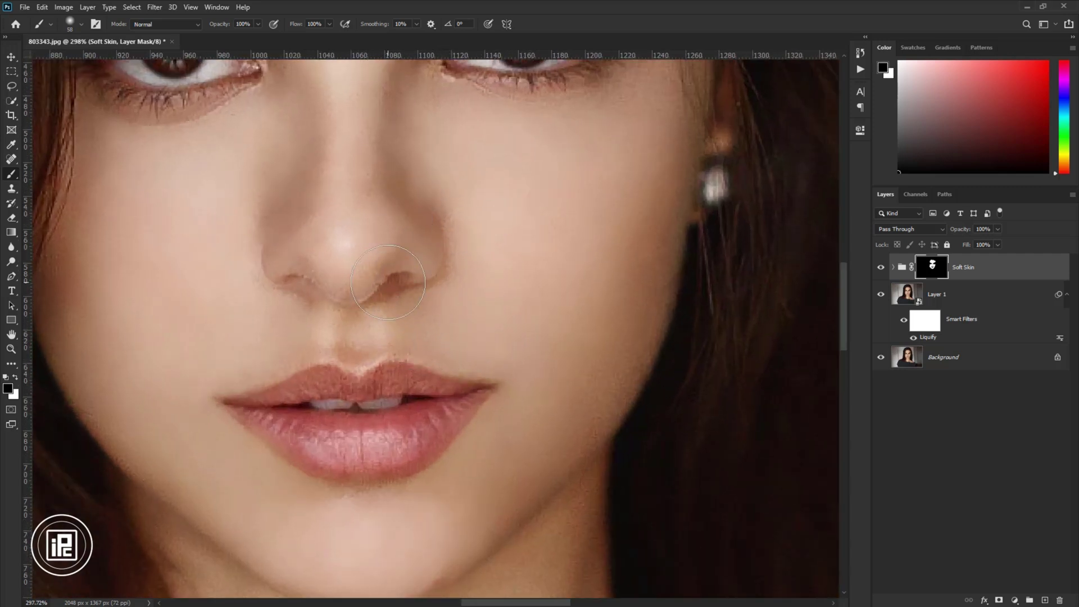
left_click_drag(325, 282, 362, 265)
key("ctrl+z")
key("bracketleft")
key("bracketleft")
key("bracketleft")
key("bracketleft")
key("bracketleft")
key("x")
key("bracketright")
key("bracketright")
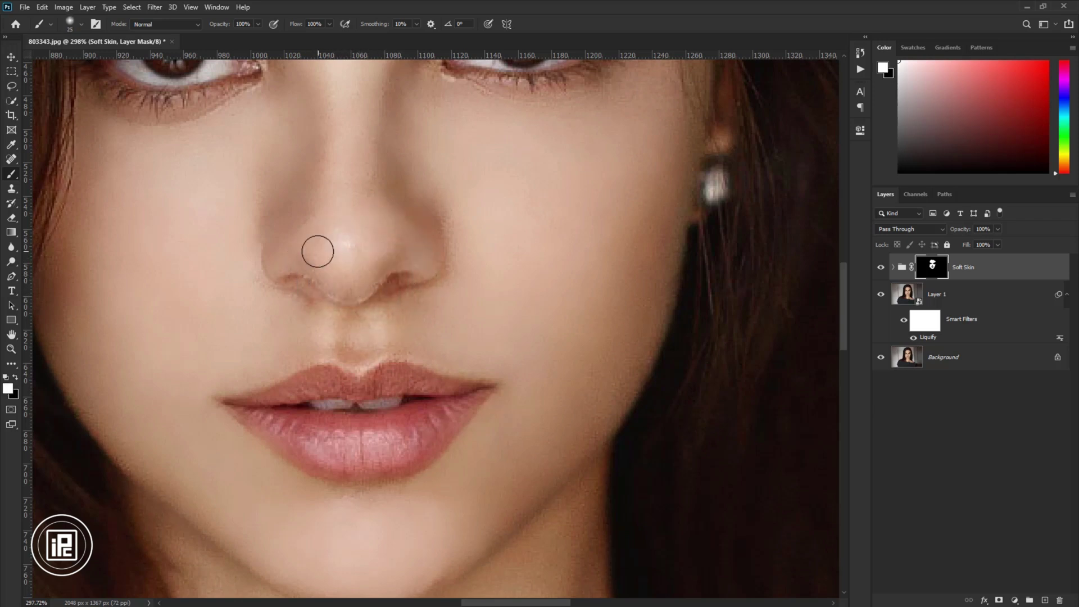
key("x")
key("x")
scroll(294, 270, "down", 5)
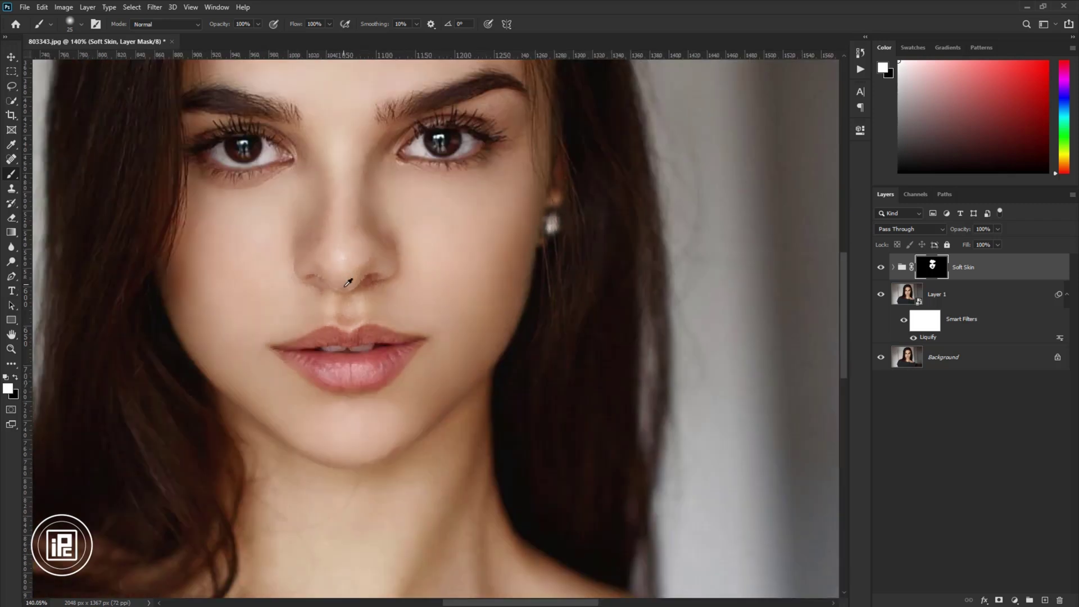
scroll(293, 203, "up", 5)
left_click_drag(295, 24, 259, 28)
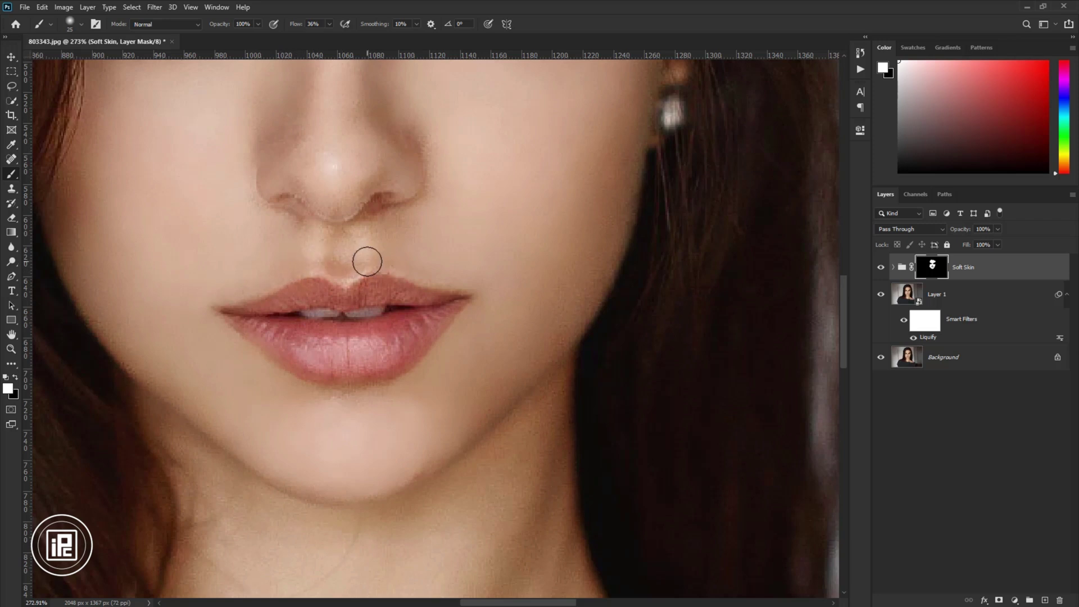
key("x")
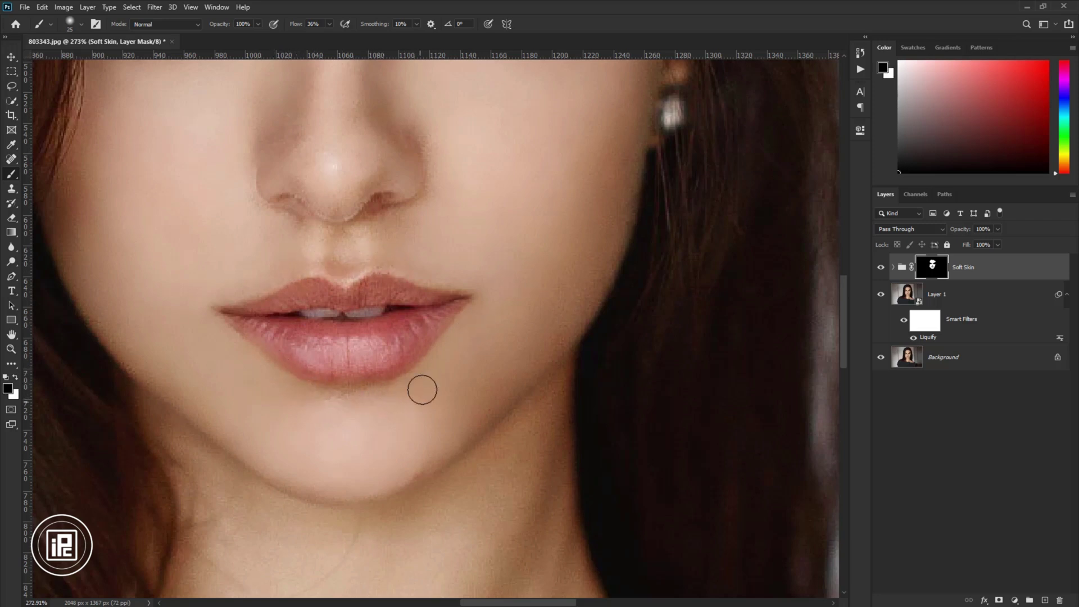
key("x")
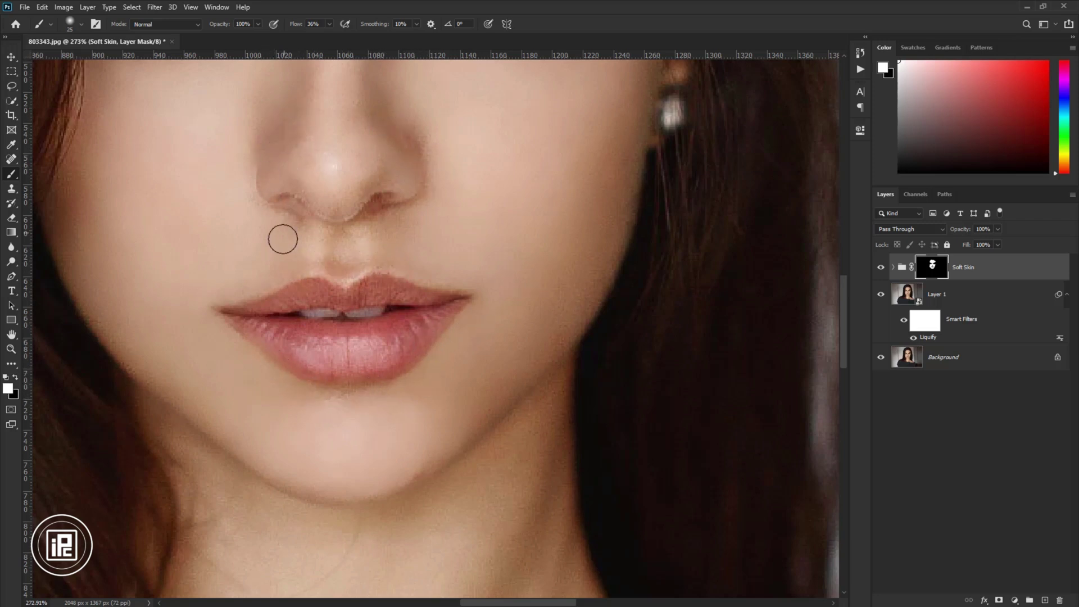
scroll(431, 279, "down", 3)
scroll(448, 278, "down", 2)
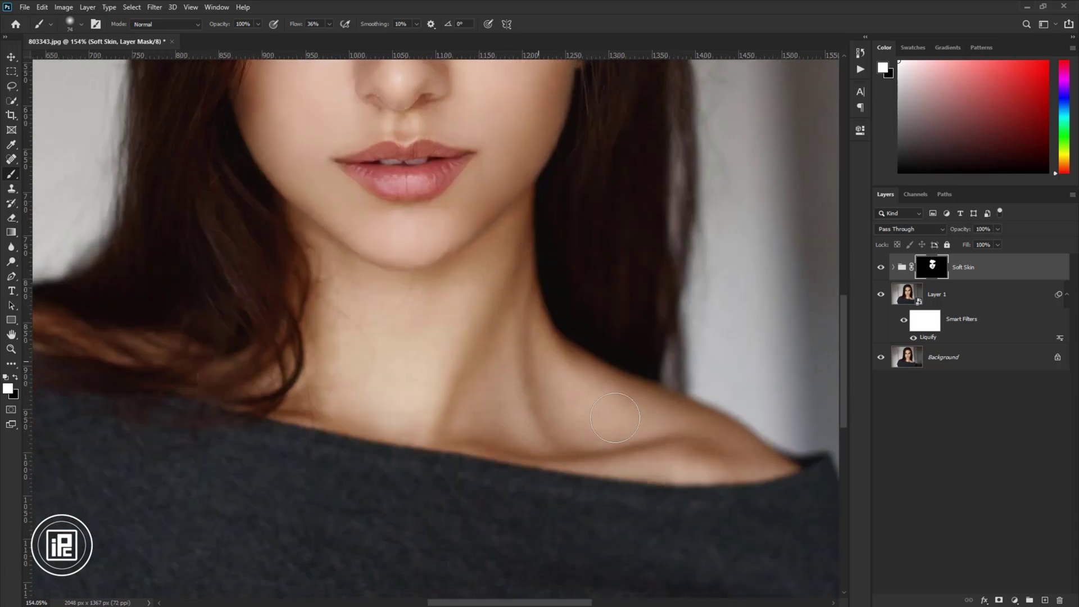
Step: Paint smoothing back onto the neck and shoulder in white
mouse_move(438, 394)
left_mouse_down()
mouse_move(556, 444)
mouse_move(735, 453)
left_mouse_up()
scroll(385, 404, "down", 2)
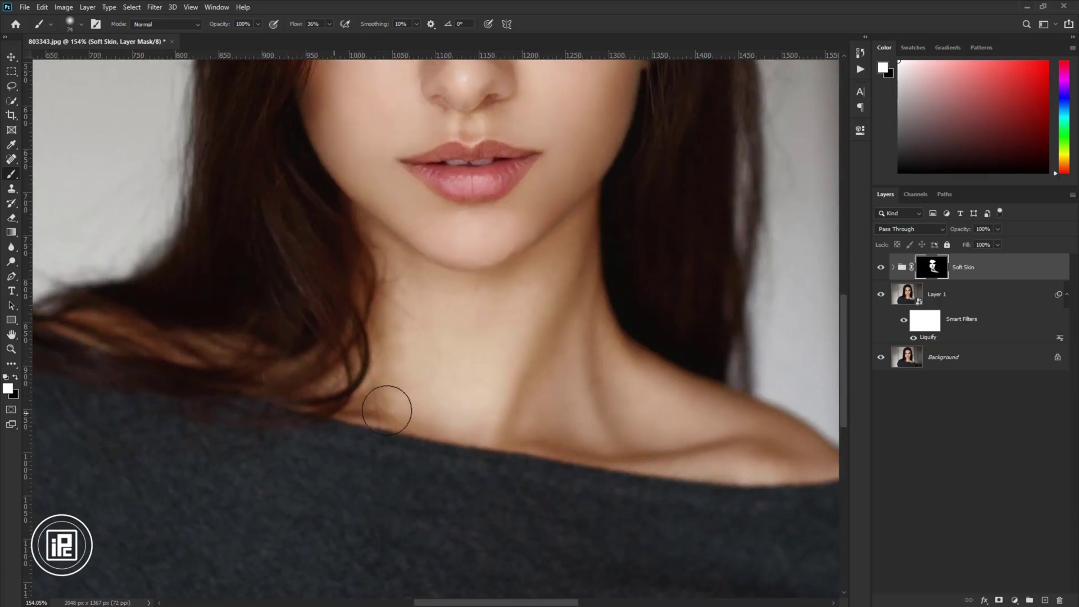
scroll(447, 387, "down", 2)
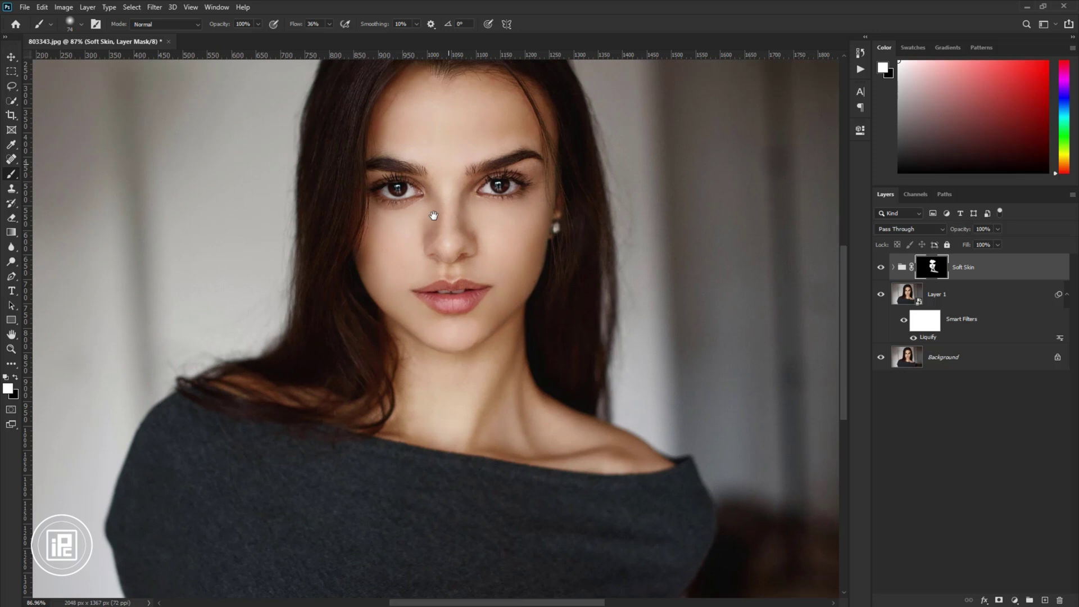
scroll(434, 212, "up", 2)
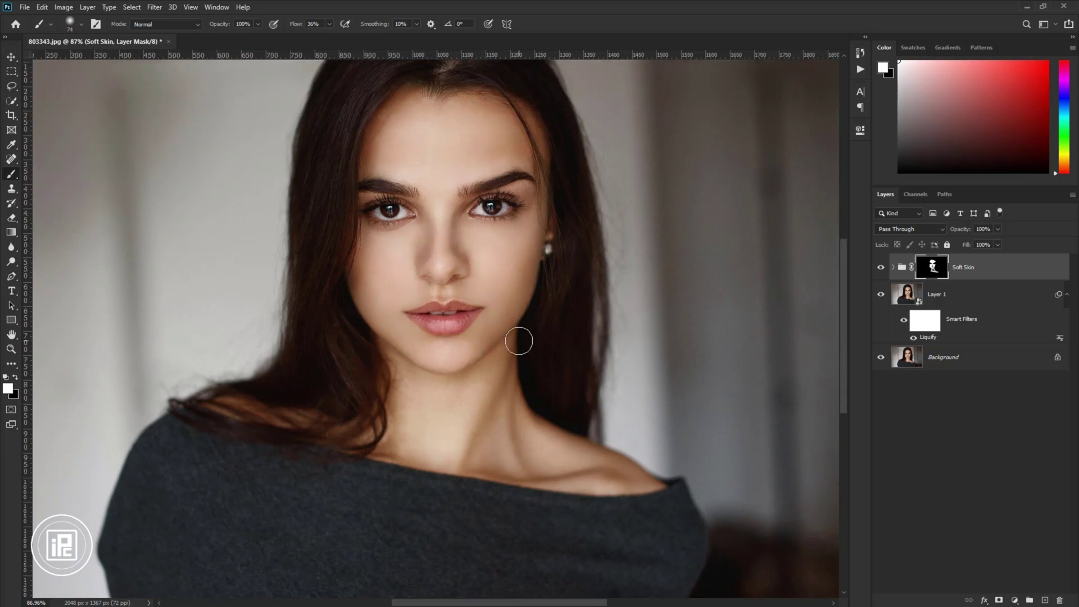
scroll(452, 366, "down", 2)
scroll(451, 367, "up", 1)
key("v")
scroll(572, 331, "up", 4)
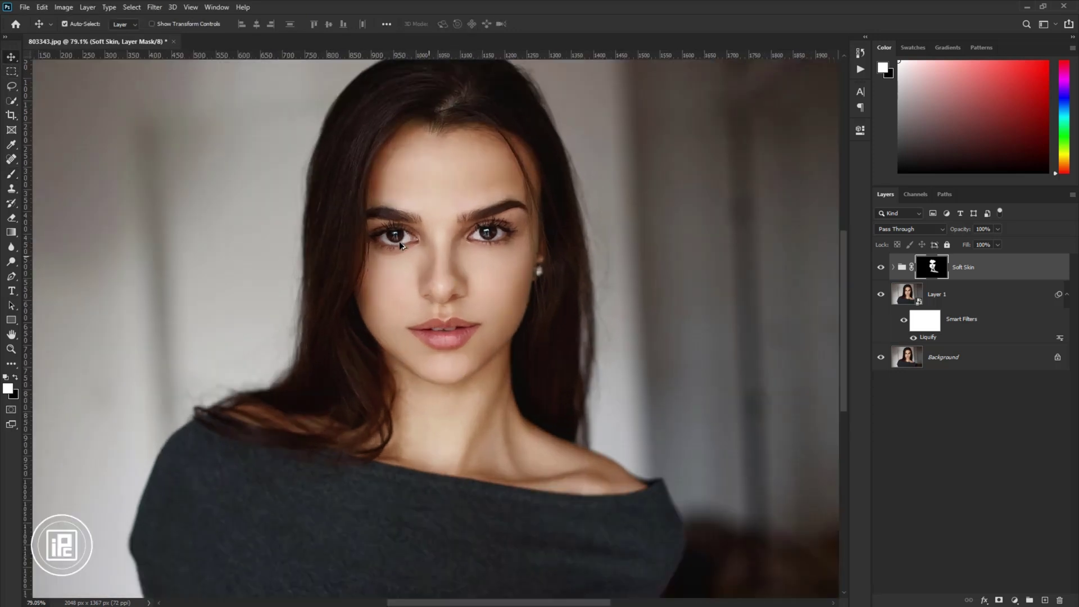
Step: Stamp visible layers into Layer 2, duplicate it, and convert Layer 2 copy to a Smart Object
scroll(572, 331, "up", 1)
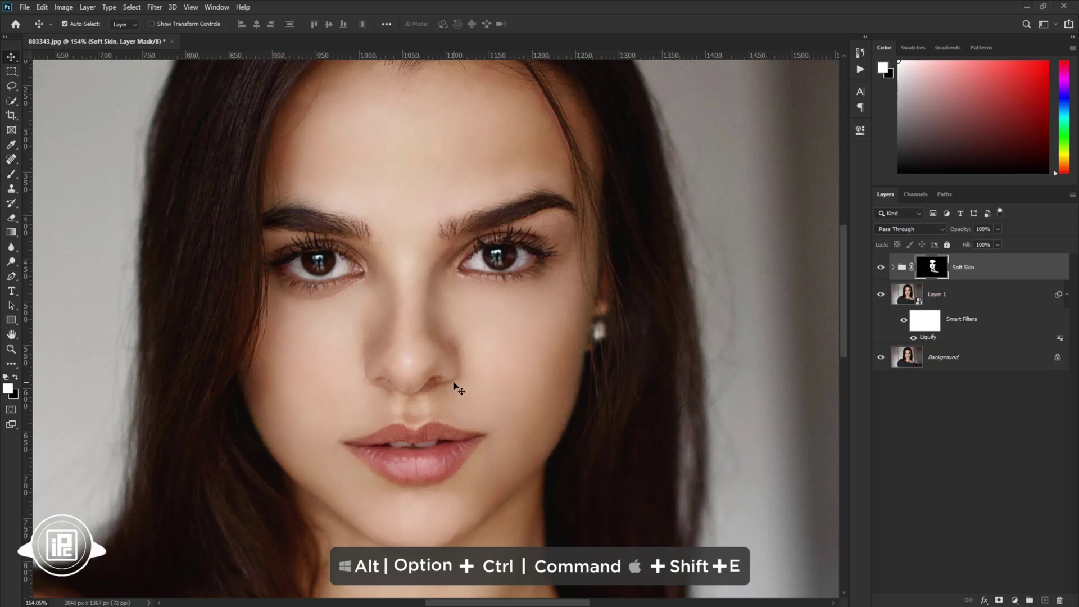
key("ctrl+shift+alt+e")
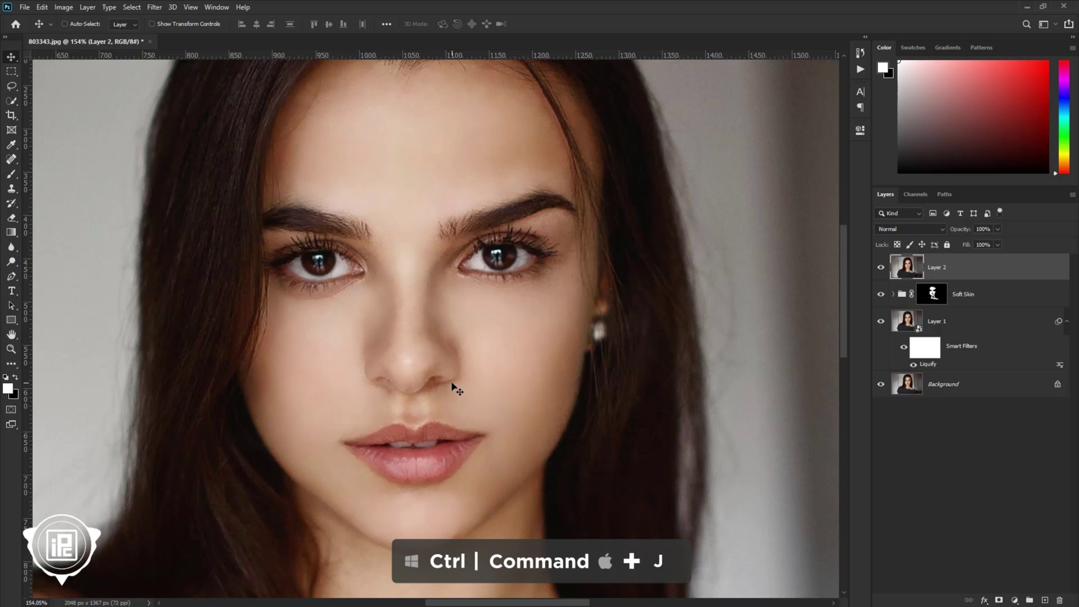
key("ctrl+j")
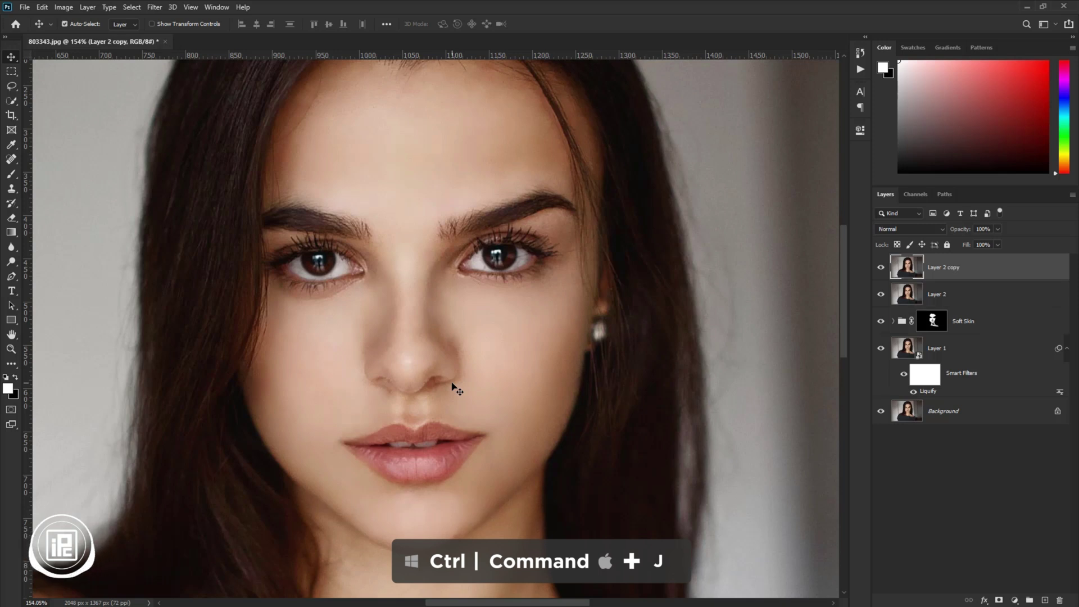
right_click(1008, 271)
left_click(920, 288)
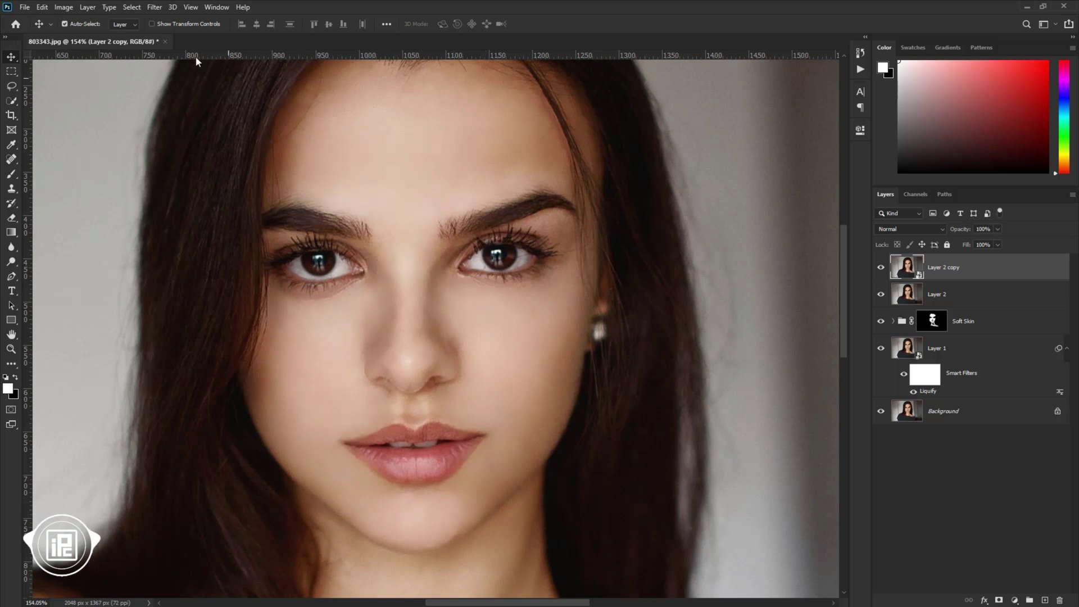
Step: Open the Camera Raw Filter on Layer 2 copy and zoom the preview onto the face
left_click(158, 7)
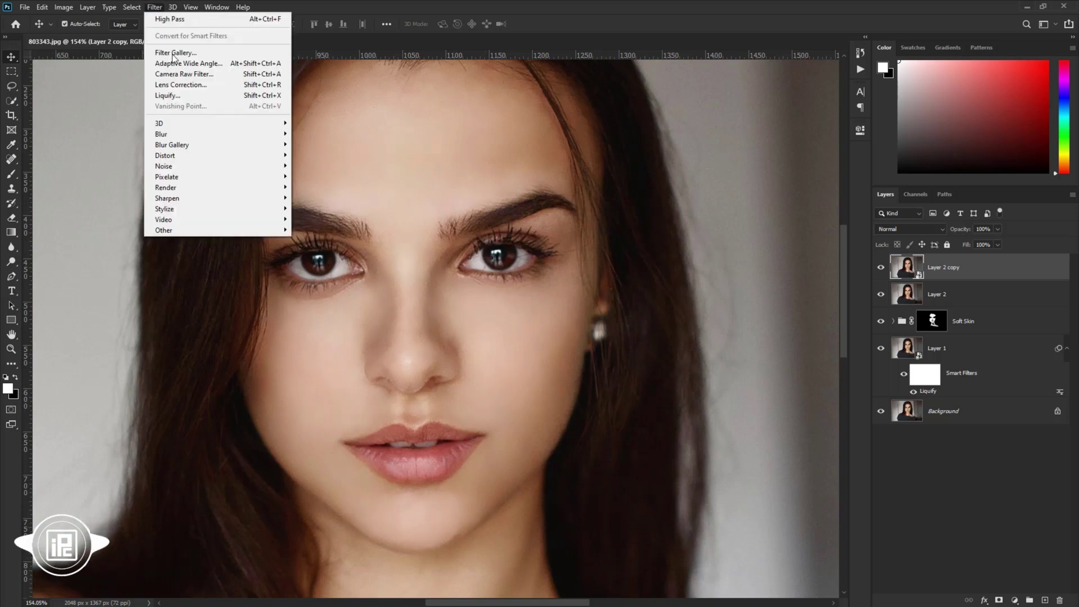
left_click(194, 75)
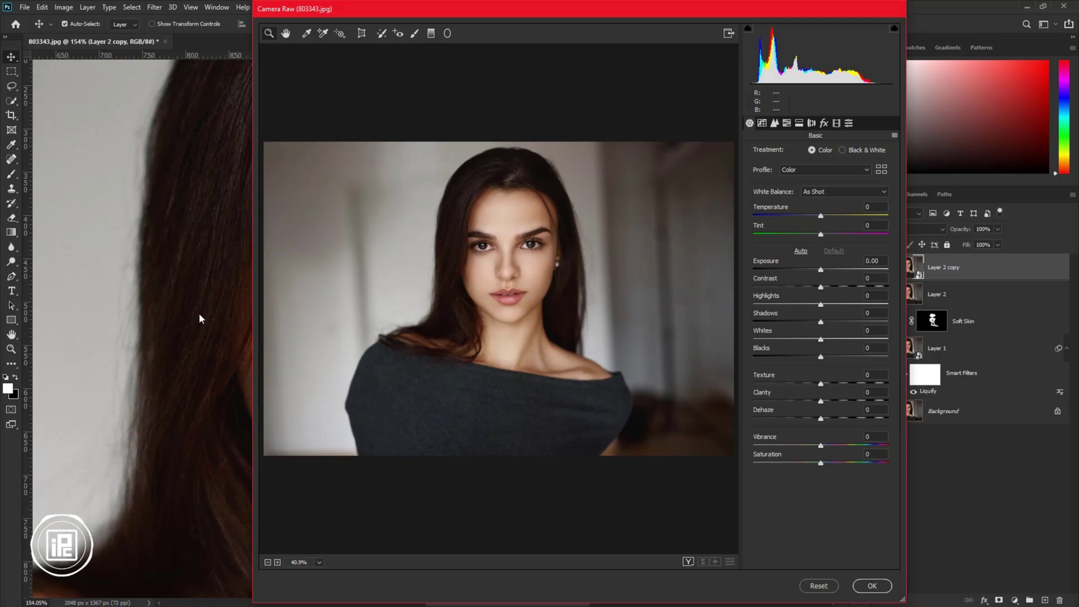
left_click(517, 266)
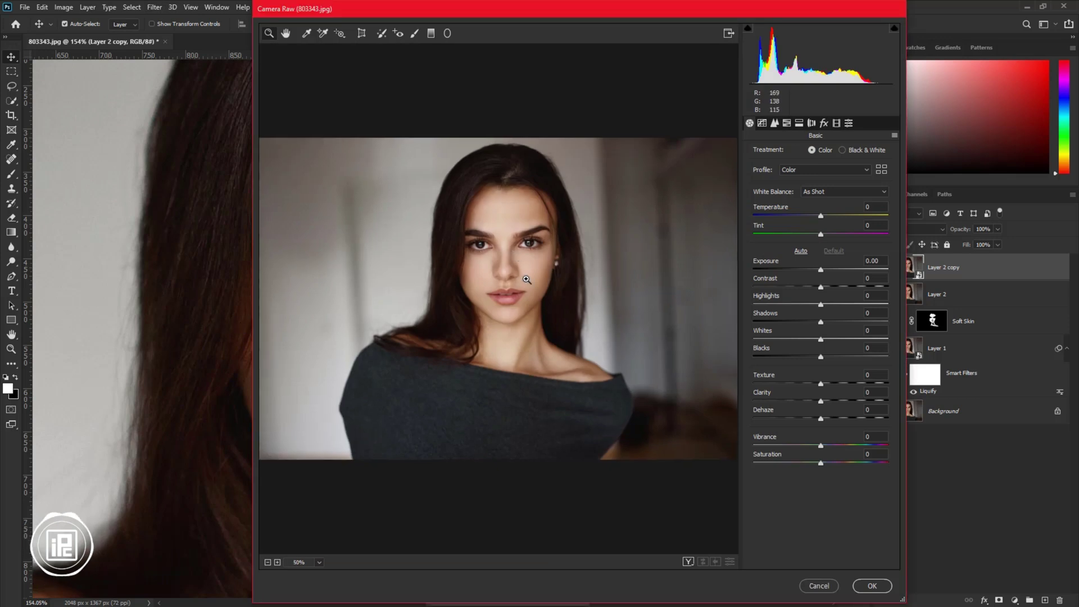
left_click(473, 258)
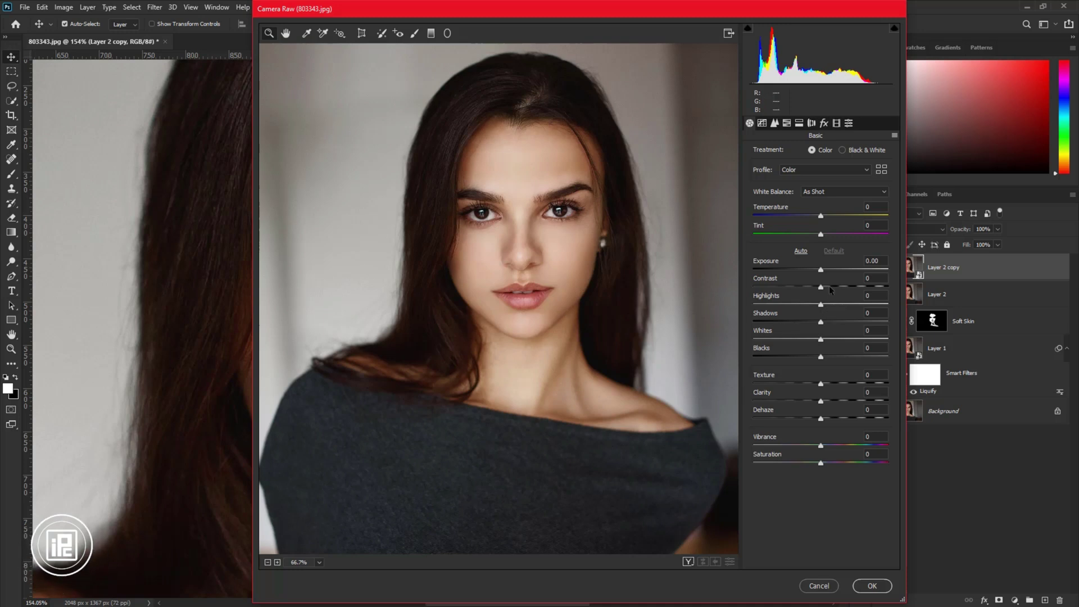
Step: Set Exposure to +0.25 and Contrast to +13 in the Basic panel
left_click(821, 271)
left_click_drag(822, 273, 826, 274)
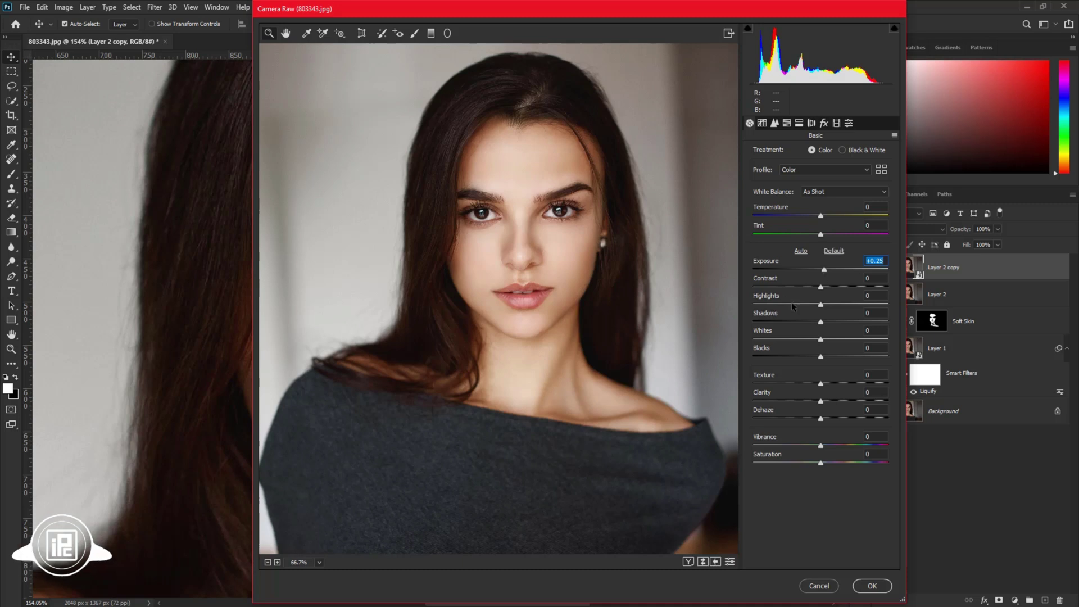
left_click_drag(819, 288, 801, 359)
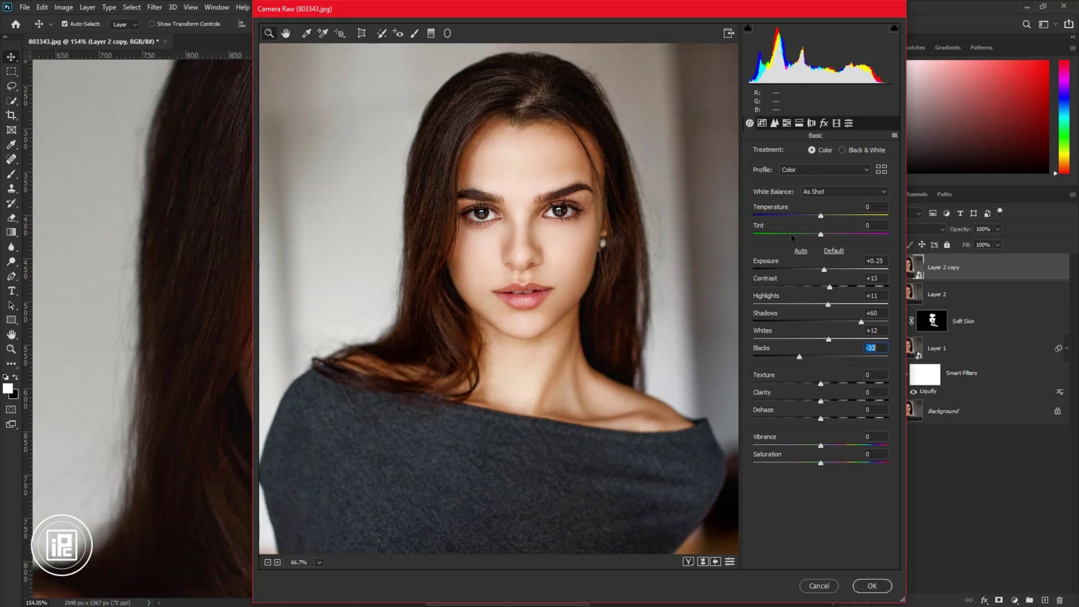
Step: In HSL, shift the Reds hue to -37 and boost Reds saturation to +11
left_click(786, 123)
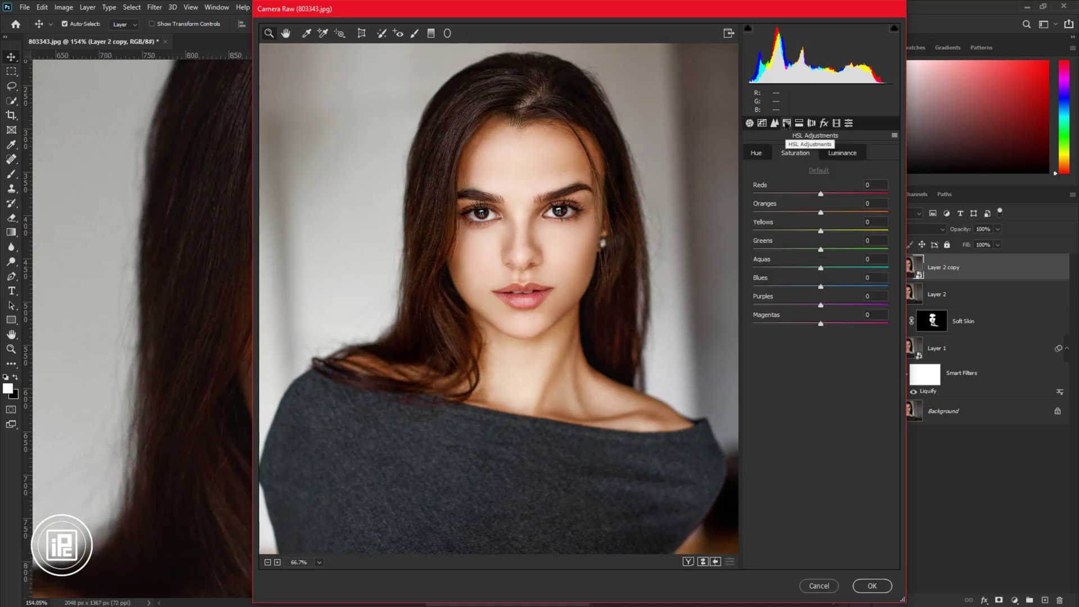
left_click(763, 154)
left_click_drag(821, 195, 819, 196)
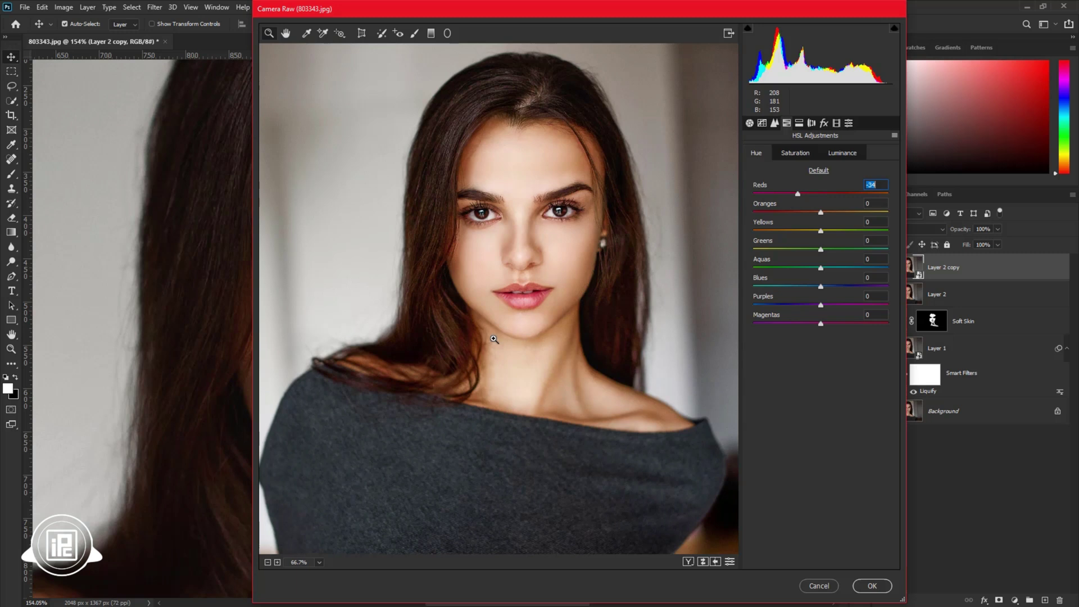
left_click_drag(797, 195, 795, 197)
left_click(806, 158)
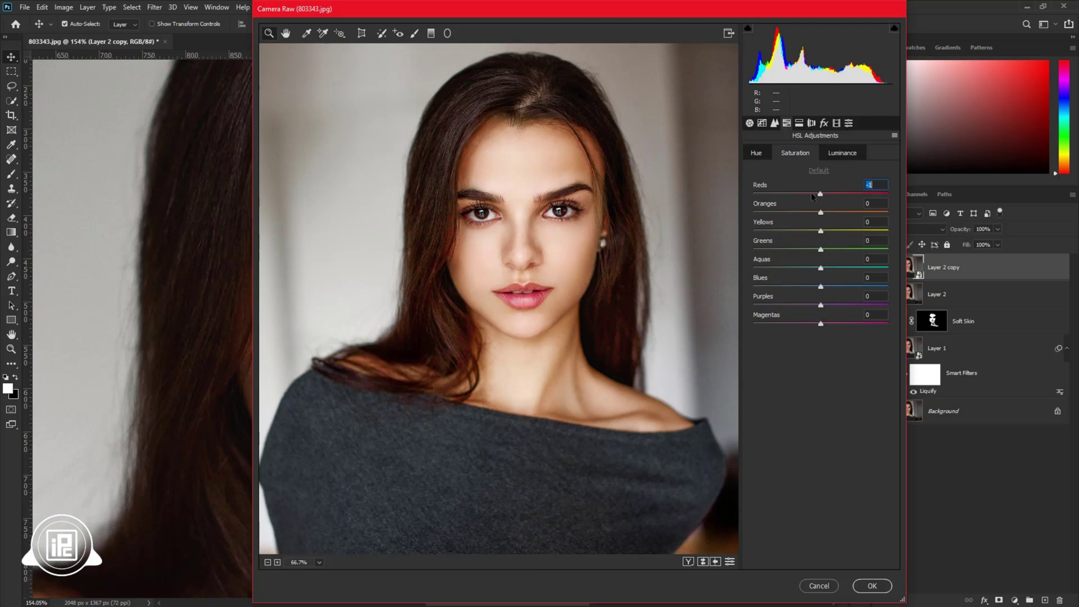
left_click_drag(812, 194, 827, 217)
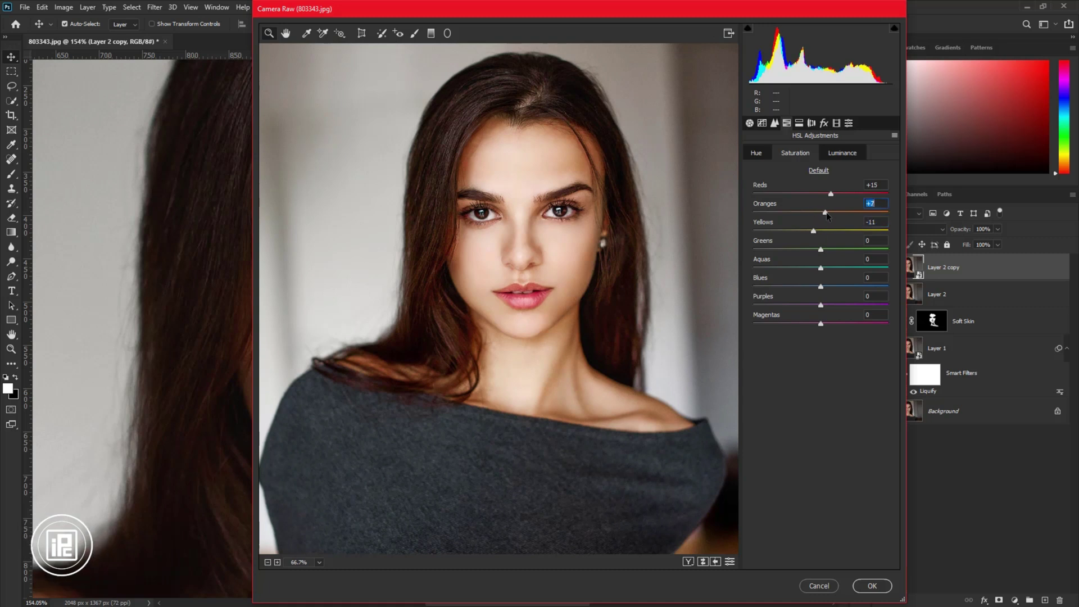
Step: Raise luminance for Reds to +30 and Greens to +10, and lower Magentas to -11
left_click(841, 152)
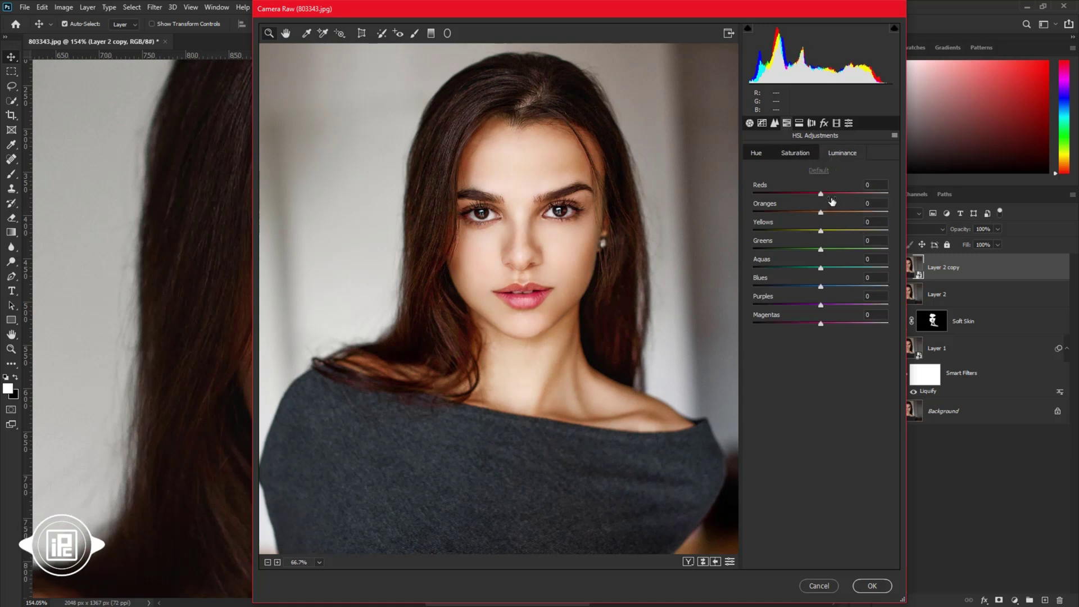
mouse_move(822, 197)
left_mouse_down()
mouse_move(844, 196)
mouse_move(801, 232)
mouse_move(827, 231)
mouse_move(826, 213)
left_mouse_up()
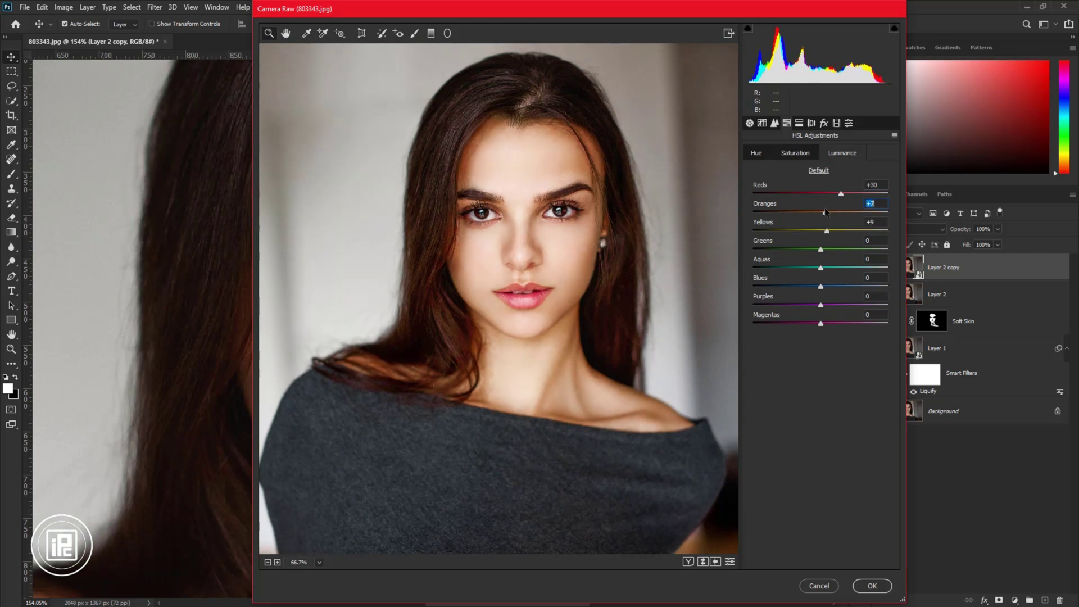
left_click_drag(821, 250, 827, 249)
left_click_drag(821, 324, 814, 324)
Step: Set calibration primaries: Red saturation +23, Green saturation -32, Blue saturation -23
left_click(825, 123)
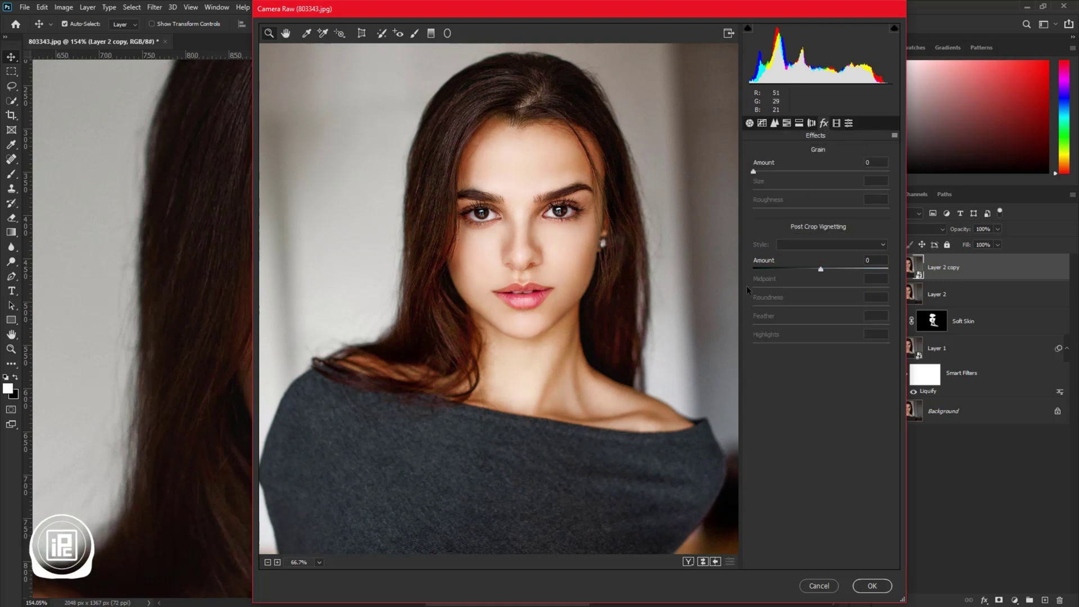
left_click(836, 122)
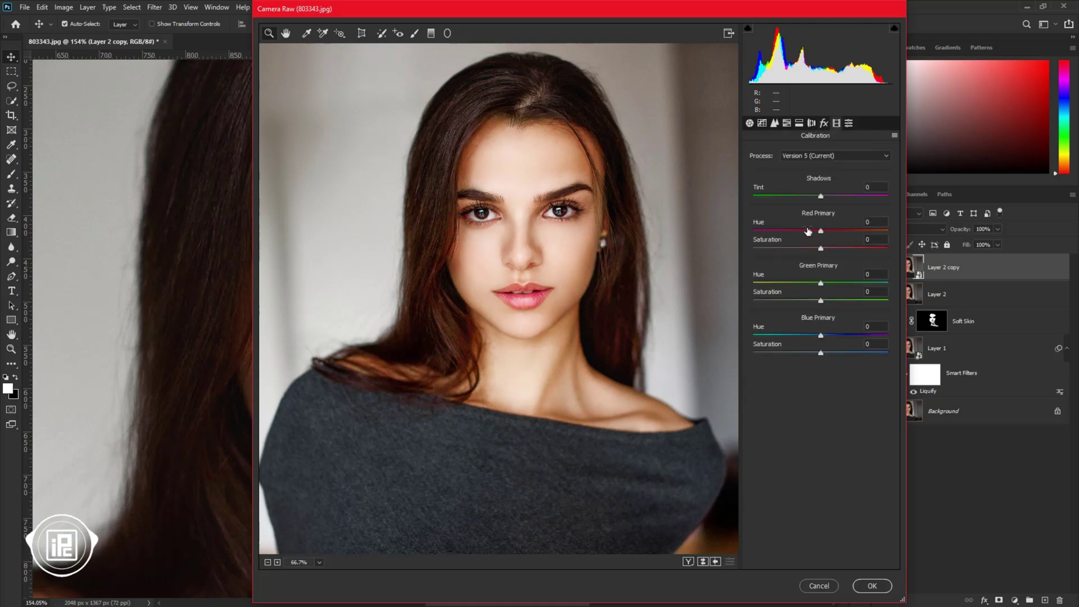
left_click_drag(819, 248, 832, 254)
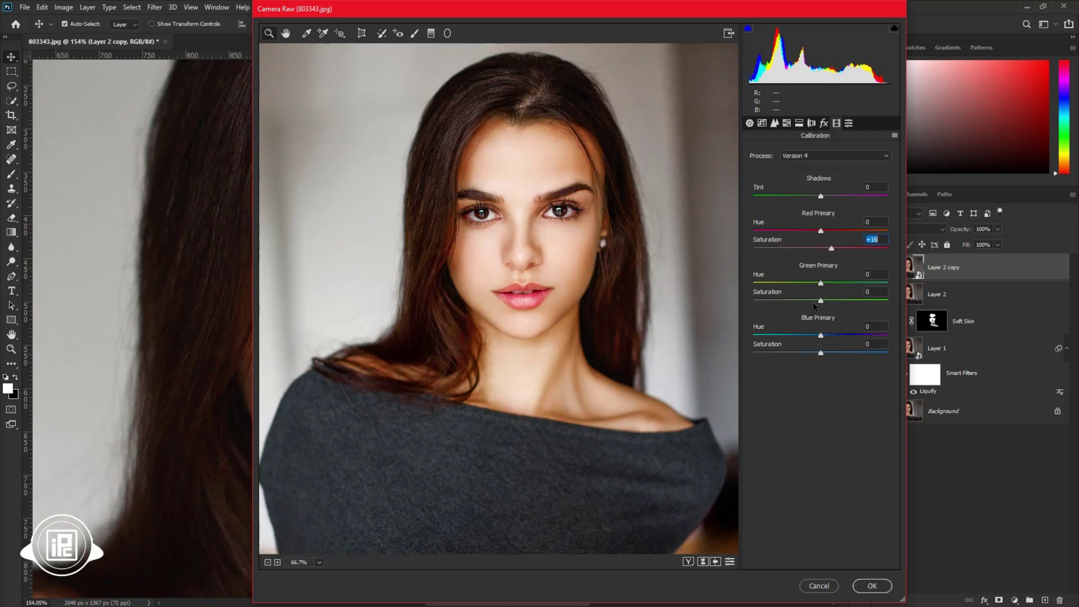
left_click_drag(821, 302, 800, 303)
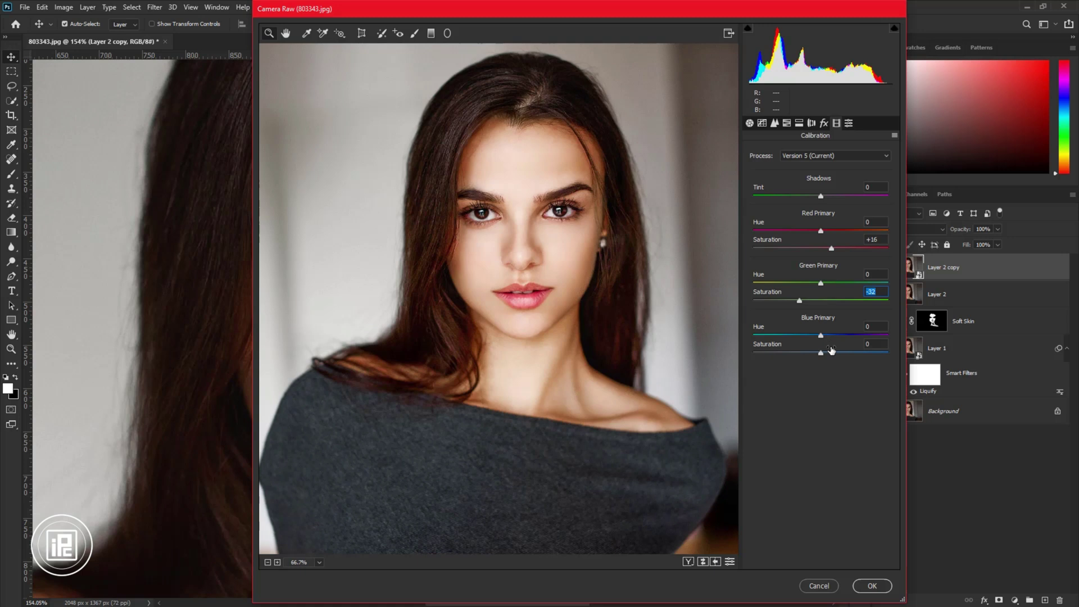
left_click_drag(820, 352, 804, 352)
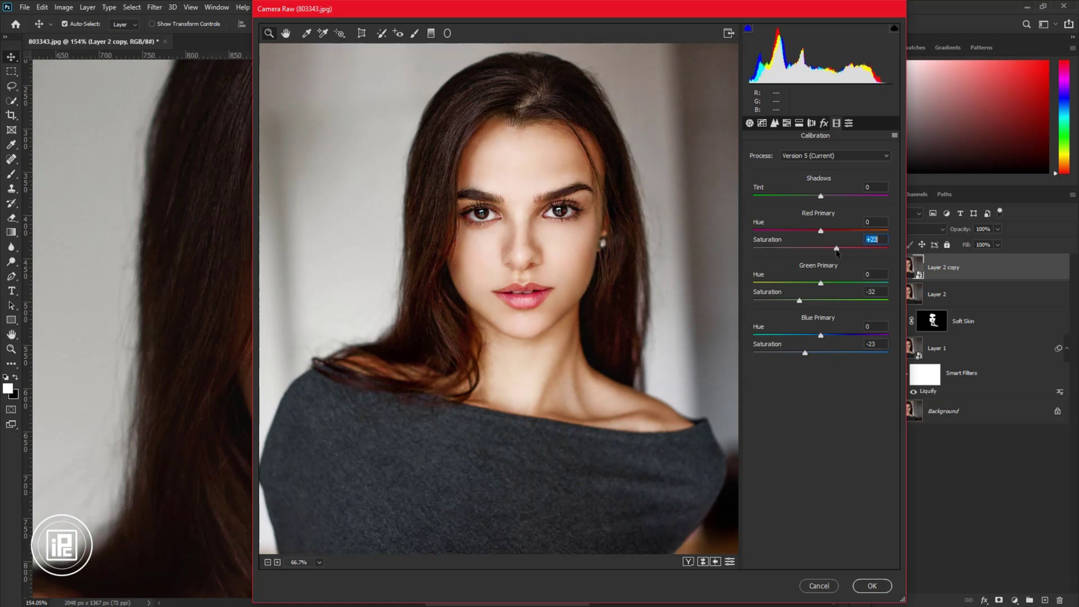
Step: Set HSL Luminance Reds to +38 and zoom the preview to 100% centred on the face
left_click(787, 124)
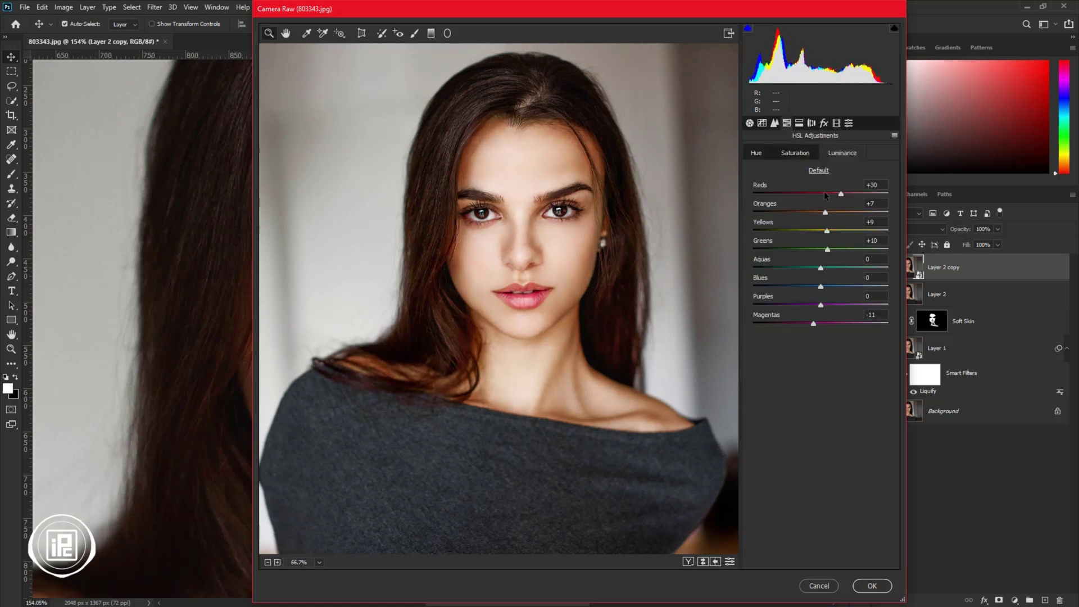
left_click(797, 155)
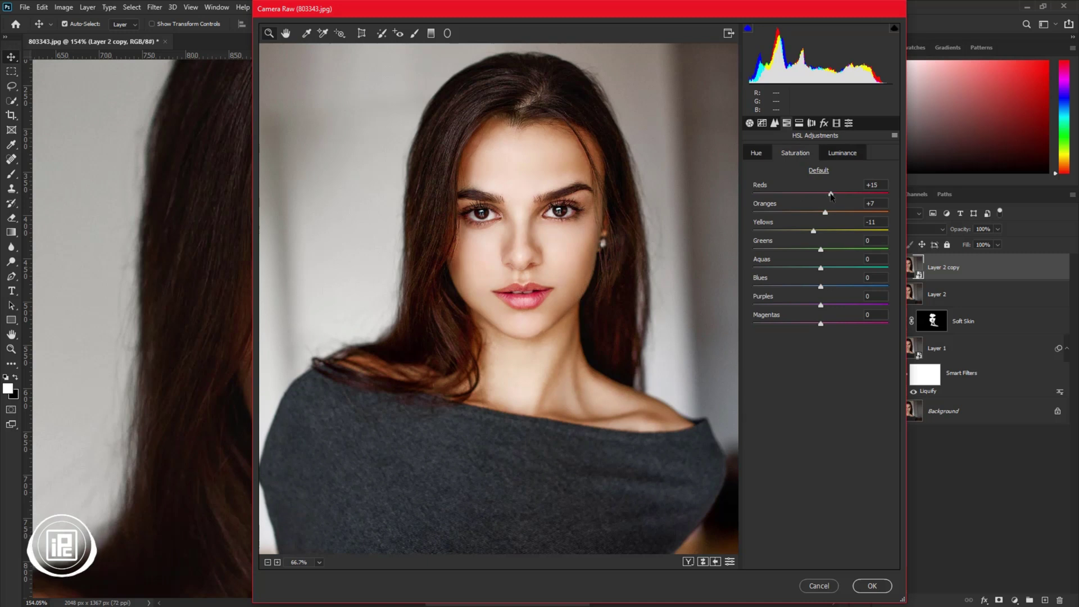
left_click(837, 156)
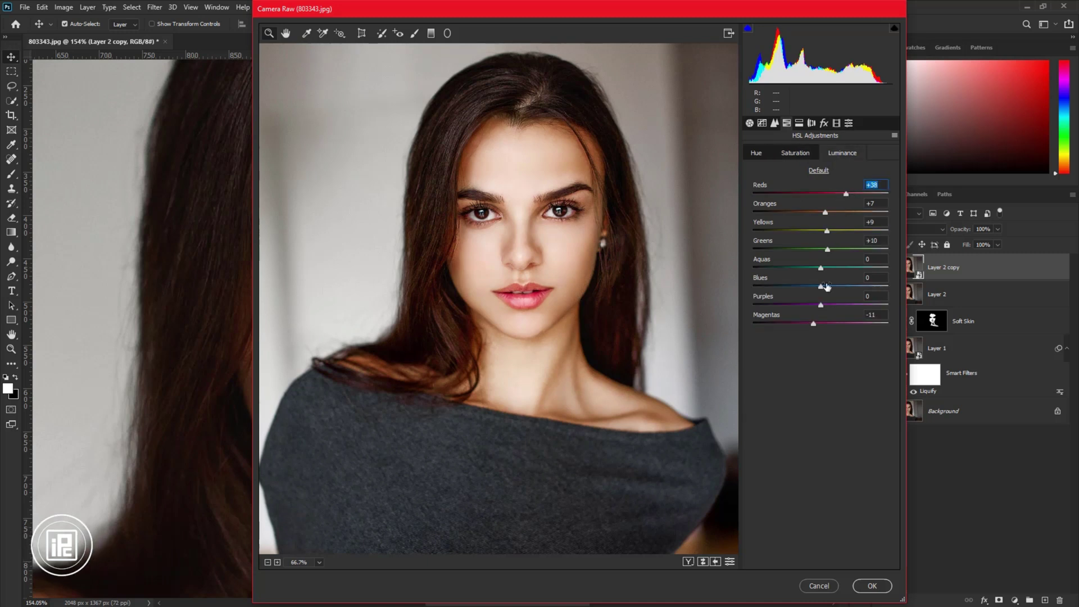
left_click(563, 292)
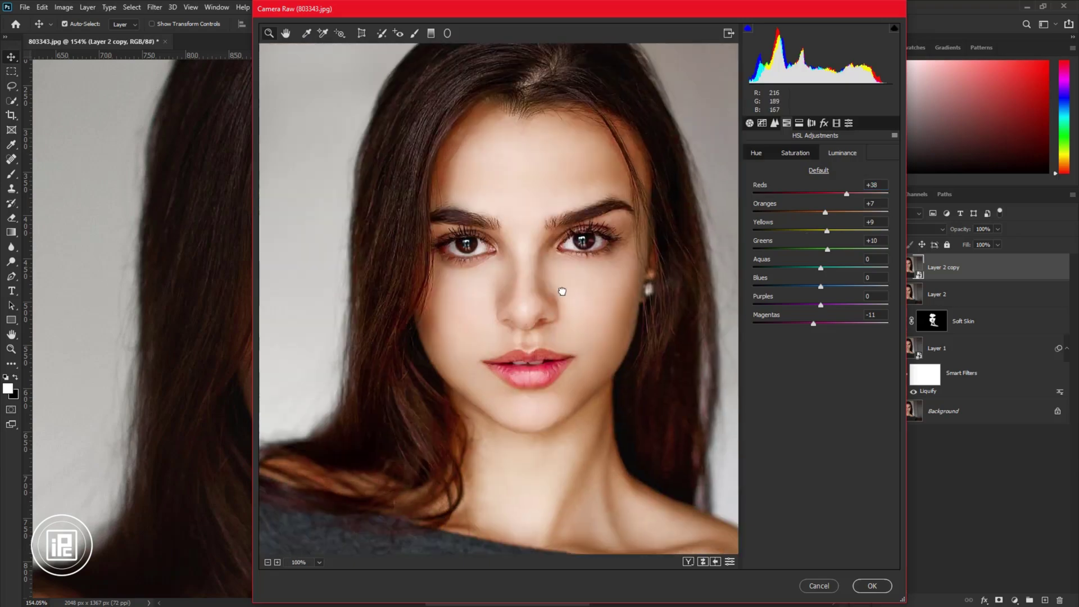
left_click_drag(563, 291, 554, 340)
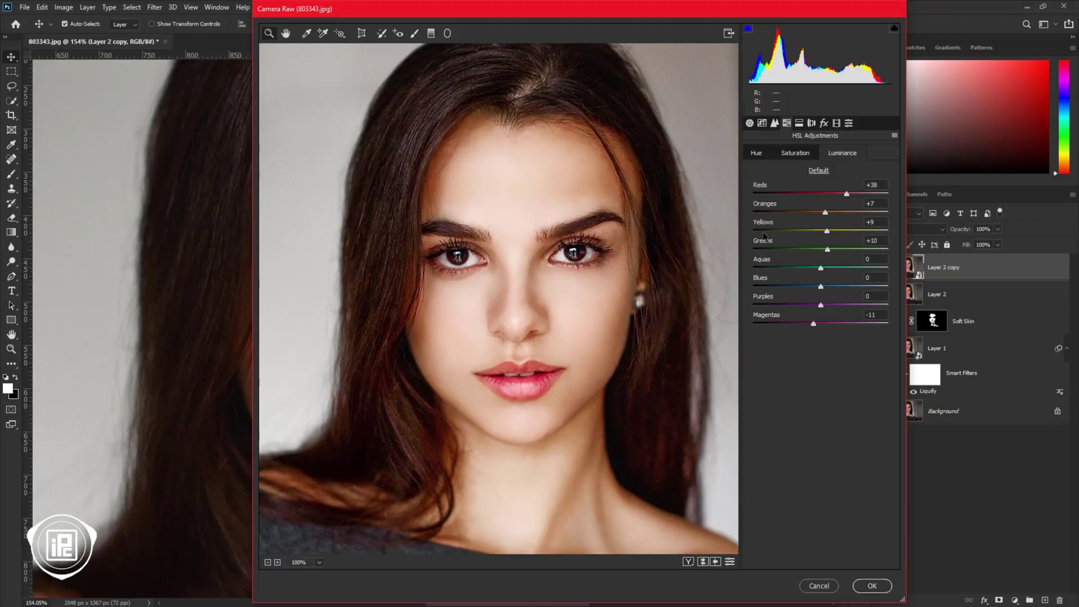
Step: Set the parametric tone curve to Highlights +3, Lights +3, Darks -7, Shadows -9, then zoom the preview to 50%
left_click(762, 122)
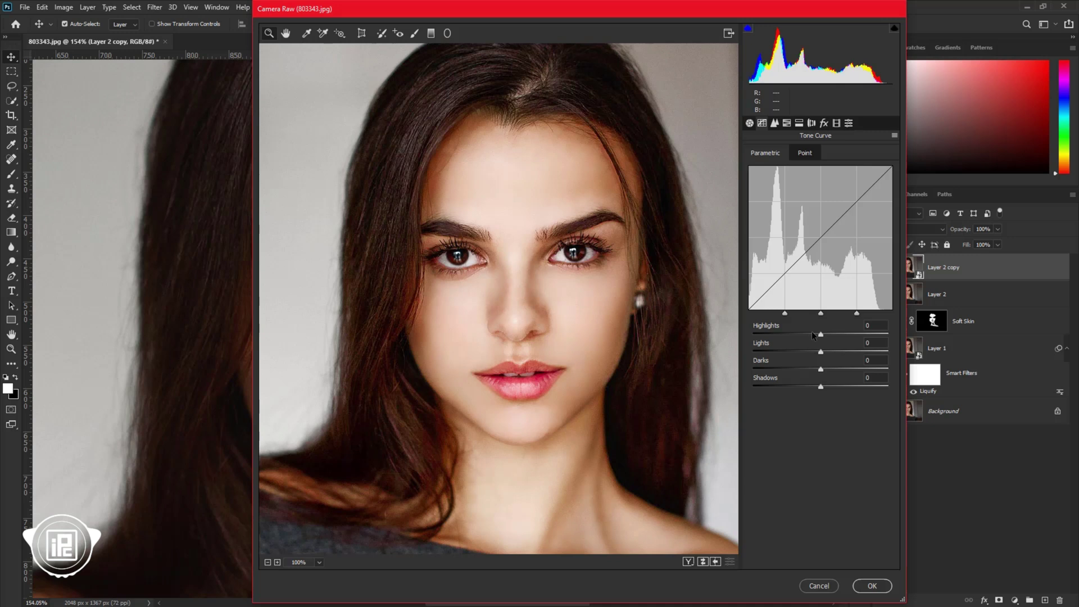
left_click_drag(821, 334, 817, 371)
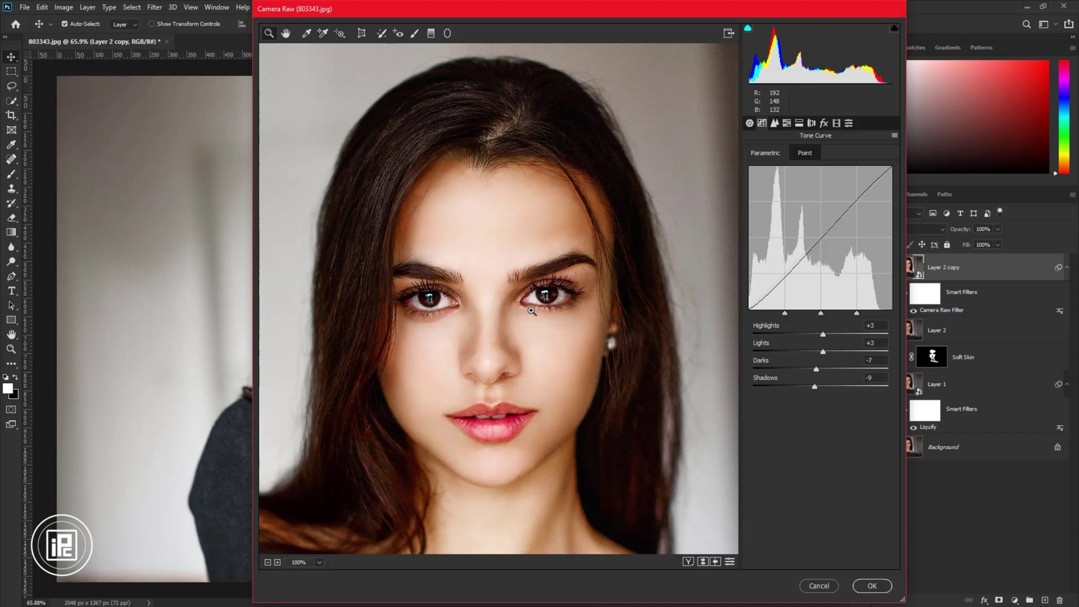
left_click(526, 307)
left_click(532, 311, "alt")
left_click(531, 311, "alt")
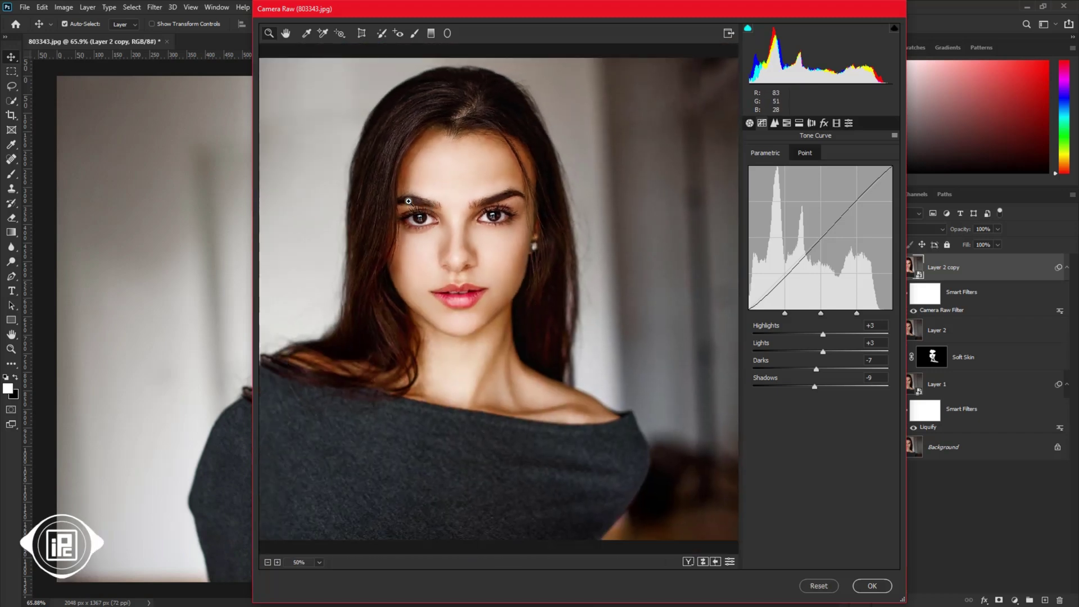
left_click(543, 264, "alt")
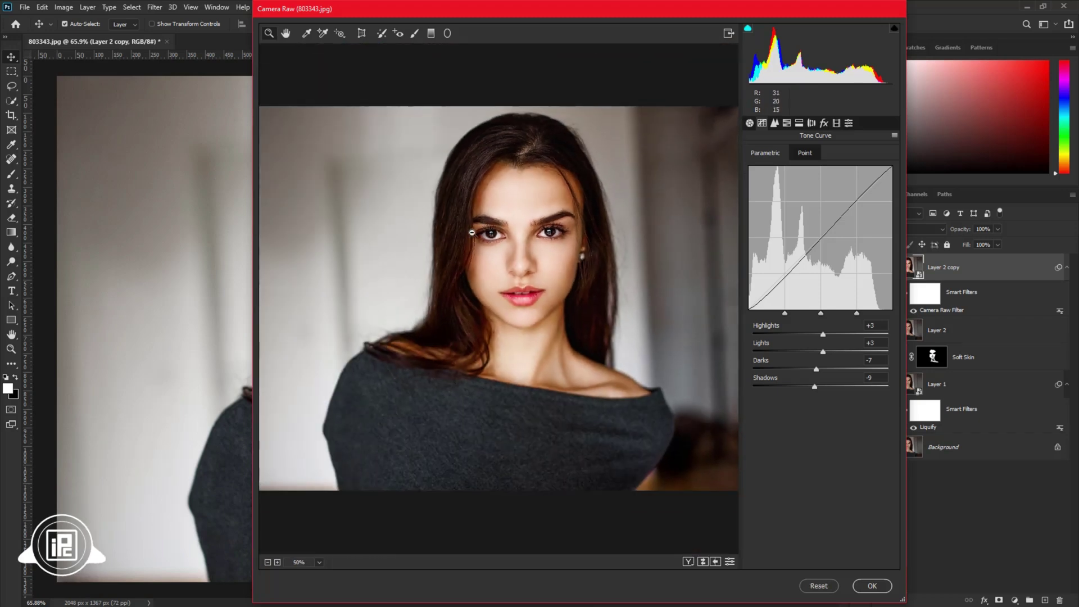
Step: Add a Highlight Priority post-crop vignette: Amount -48, Midpoint 48, Roundness +35, Feather 50, Highlights 45
left_click(825, 123)
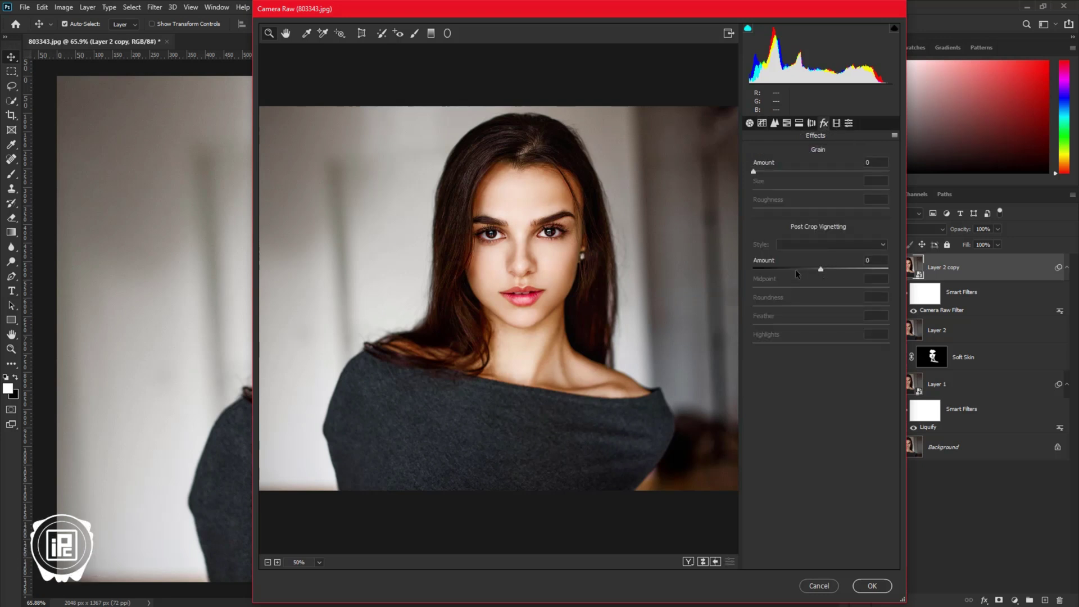
left_click_drag(795, 269, 788, 272)
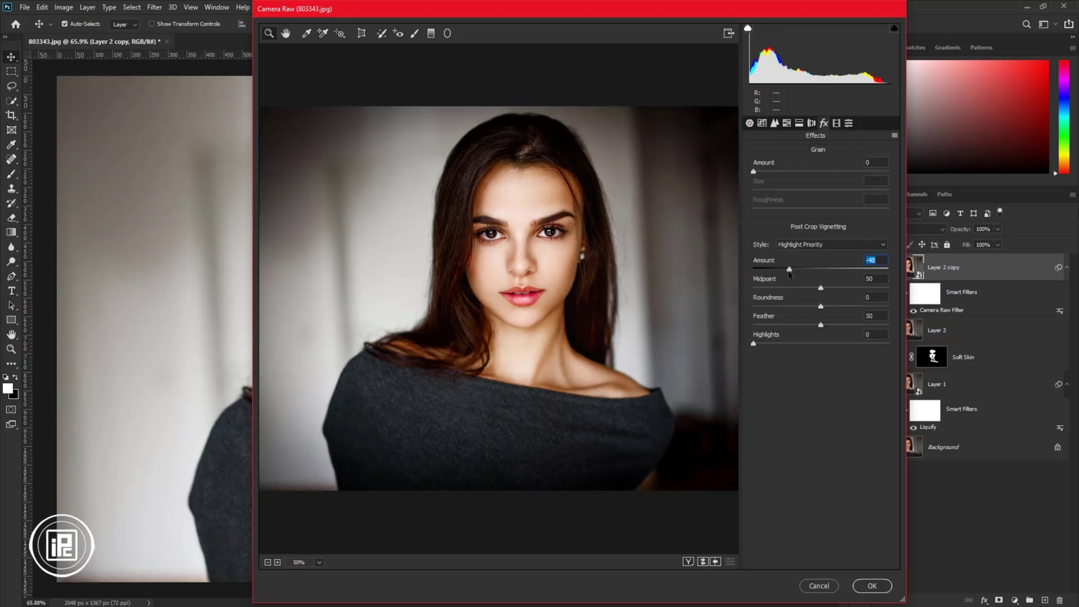
left_click(568, 282, "alt")
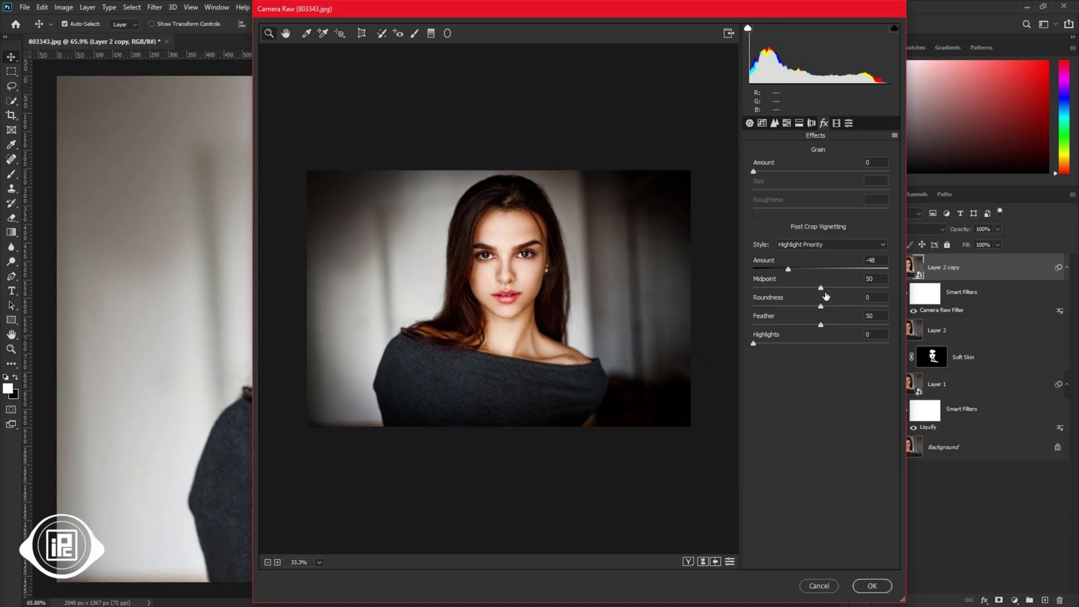
mouse_move(822, 289)
left_mouse_down()
mouse_move(840, 287)
mouse_move(845, 306)
mouse_move(818, 287)
left_mouse_up()
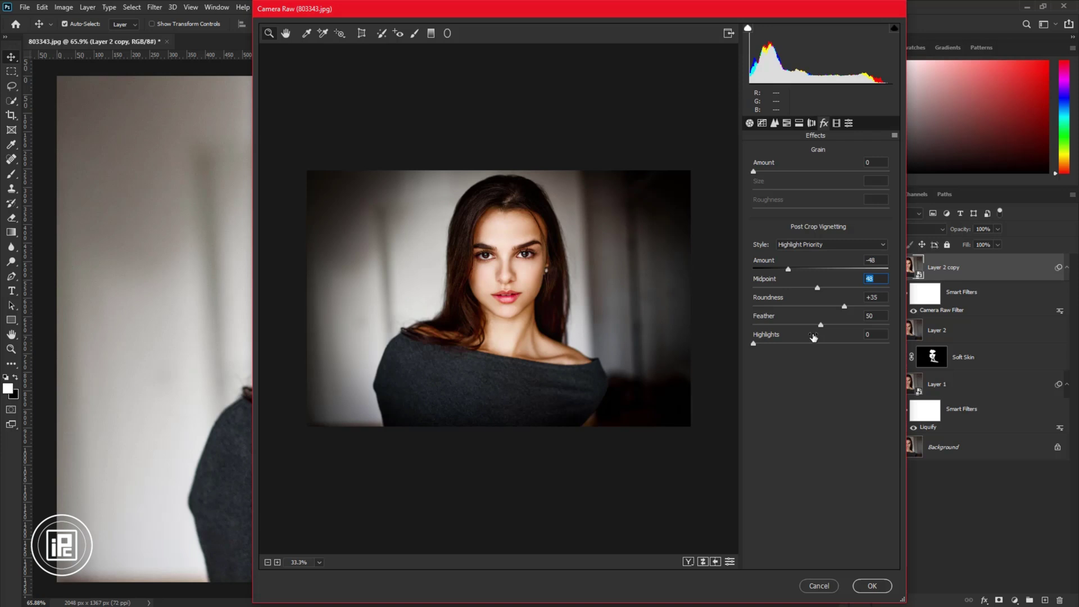
mouse_move(815, 343)
left_mouse_down()
mouse_move(785, 344)
mouse_move(814, 344)
left_mouse_up()
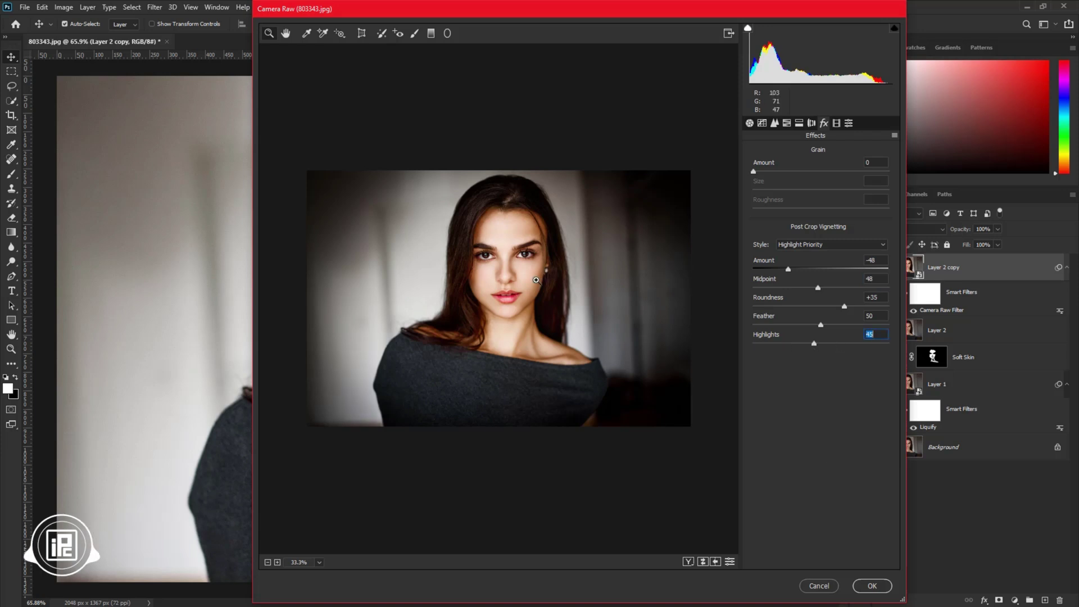
Step: Apply the Camera Raw grade to Layer 2 copy and zoom the canvas out to review
left_click(866, 588)
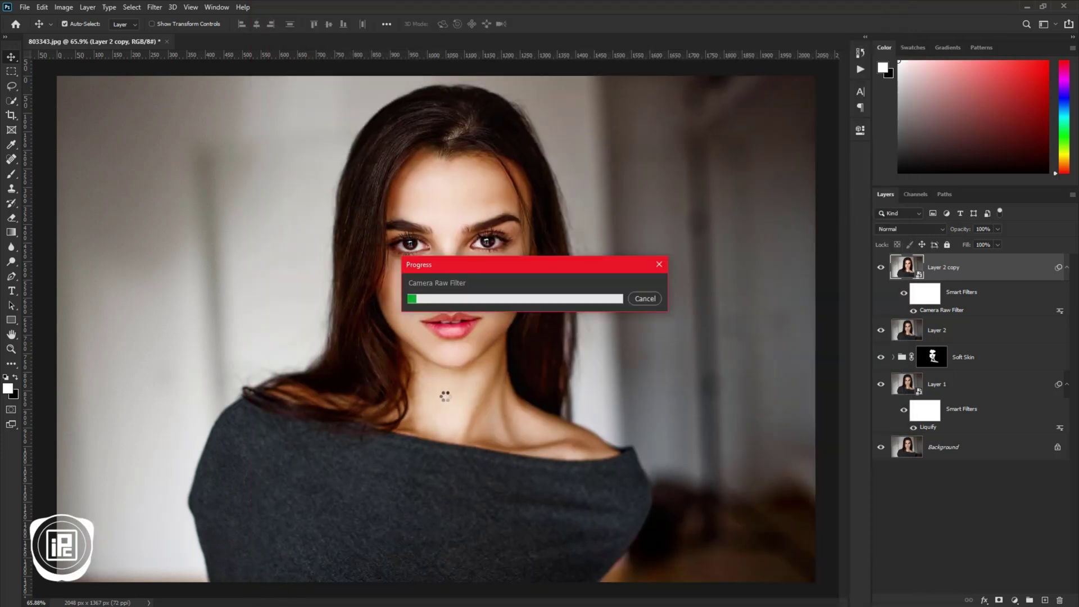
scroll(444, 396, "down", 1)
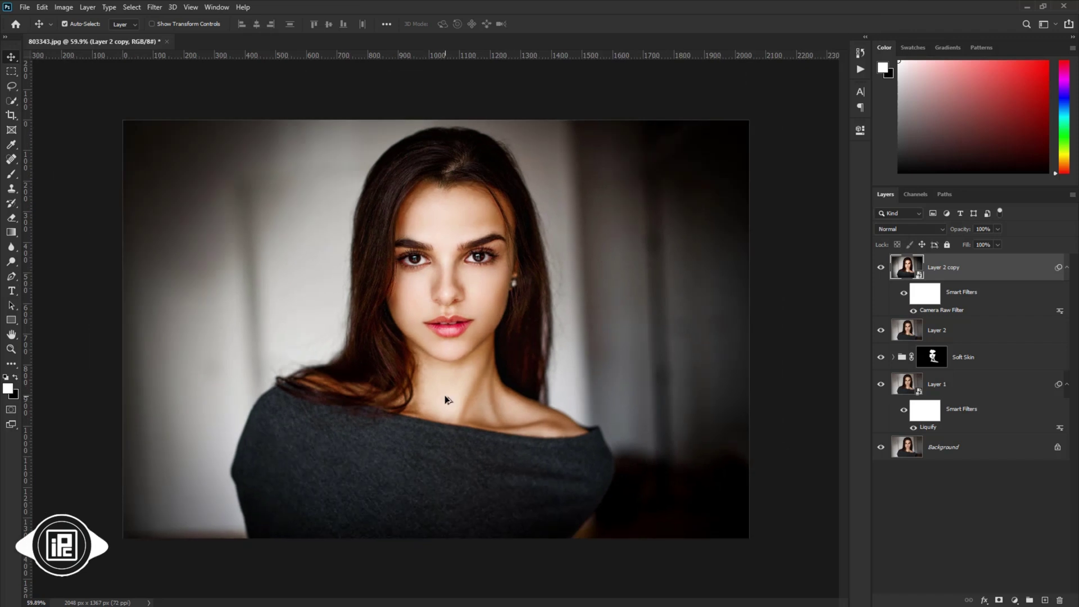